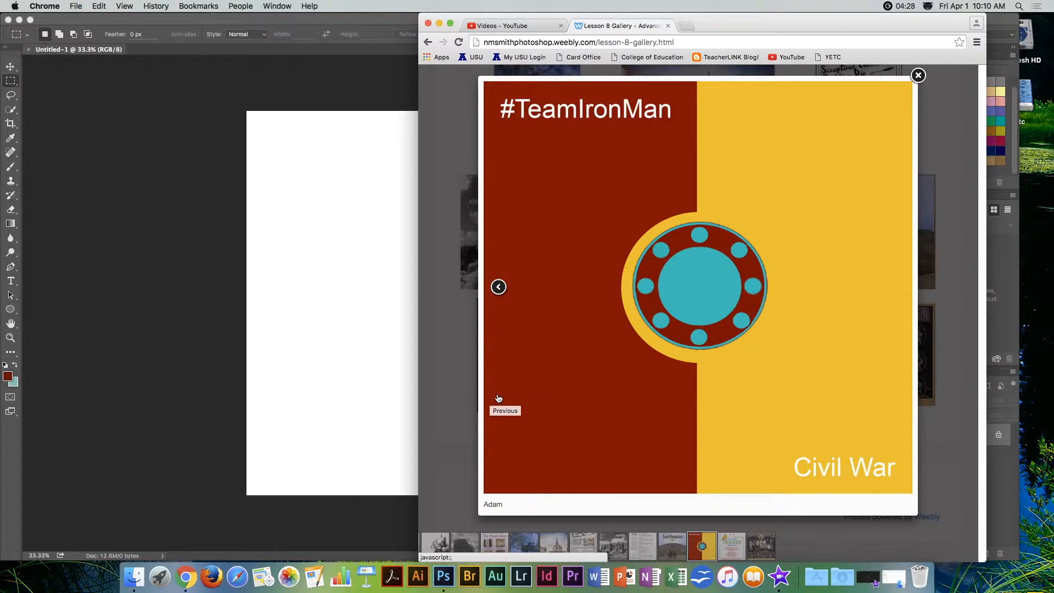
# Switch to Photoshop and add a guide layout with 2 columns and 2 rows to the blank canvas.
pyautogui.click(356, 306)
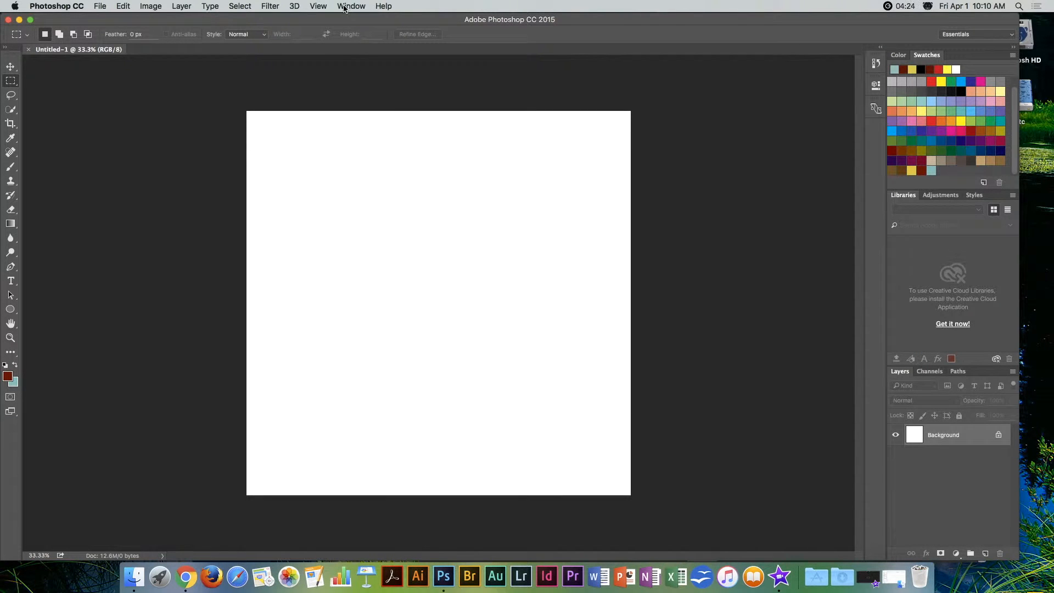
pyautogui.click(326, 6)
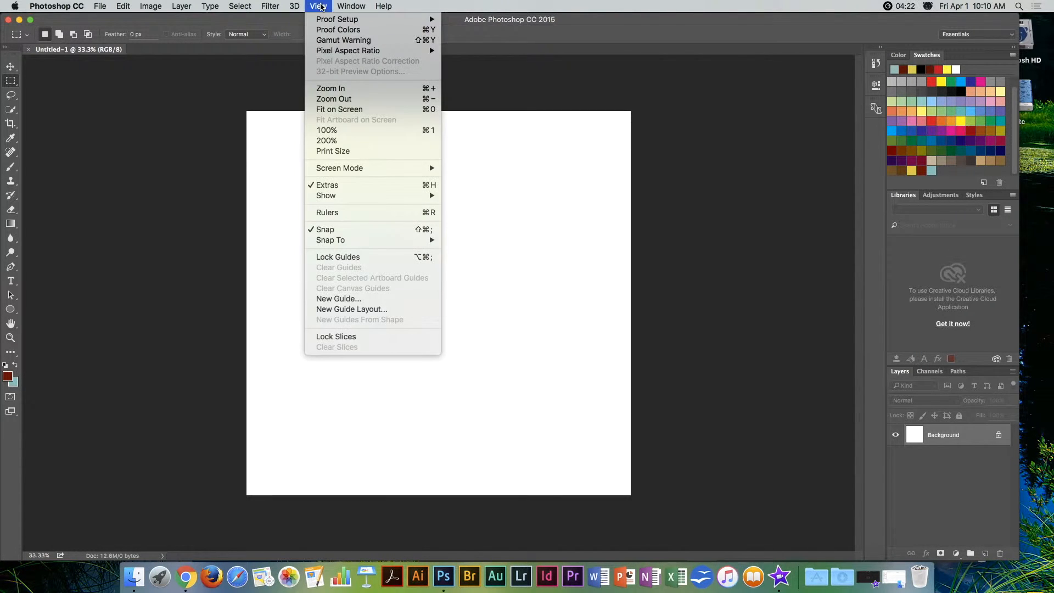
pyautogui.click(357, 309)
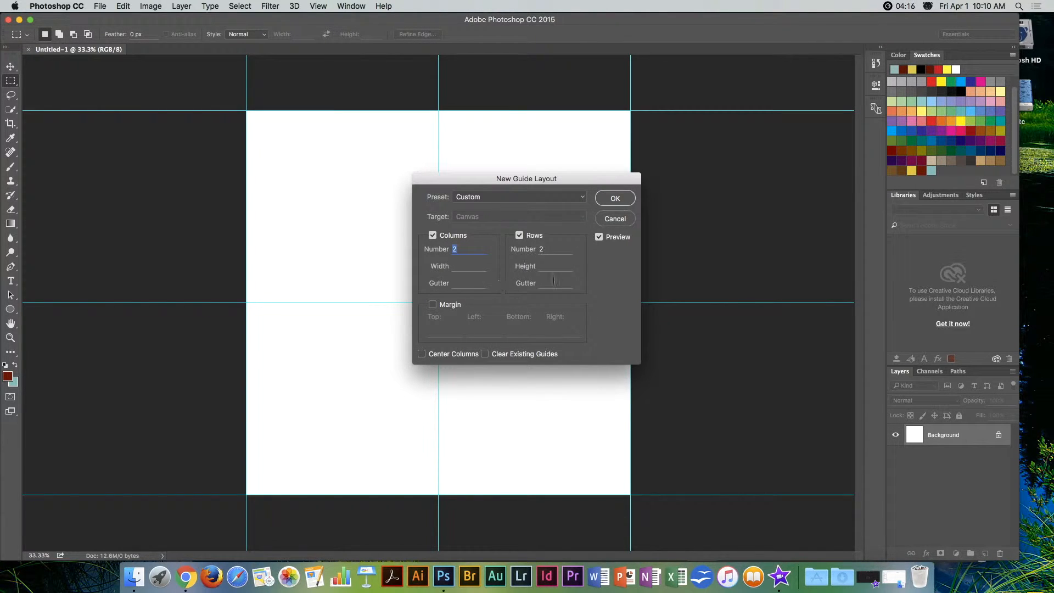
pyautogui.click(615, 199)
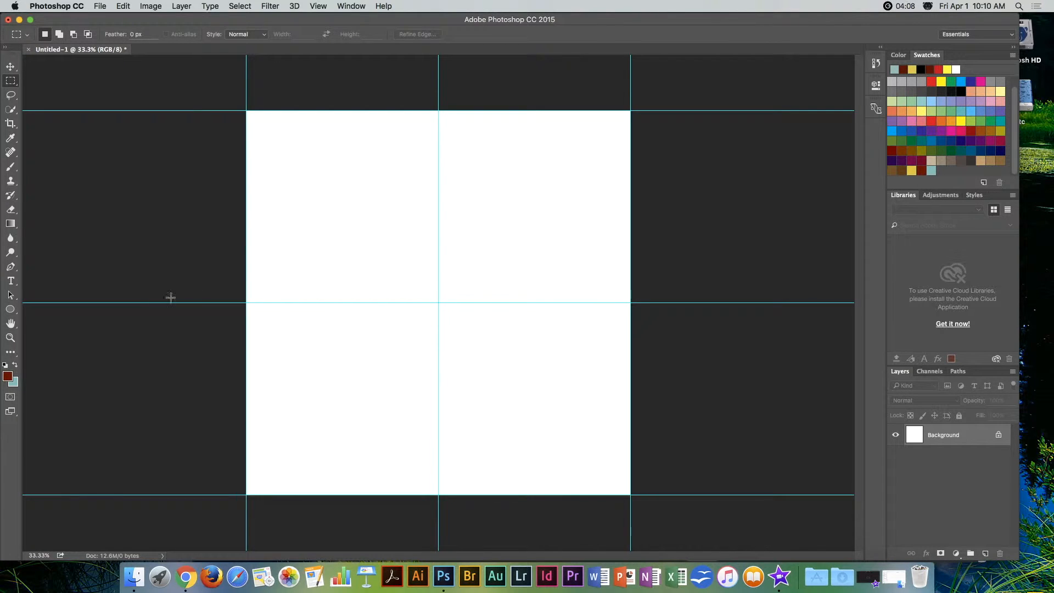
# Draw a yellow 1050 × 2100 px rectangle covering the right half of the canvas, up to the guides.
pyautogui.click(11, 310)
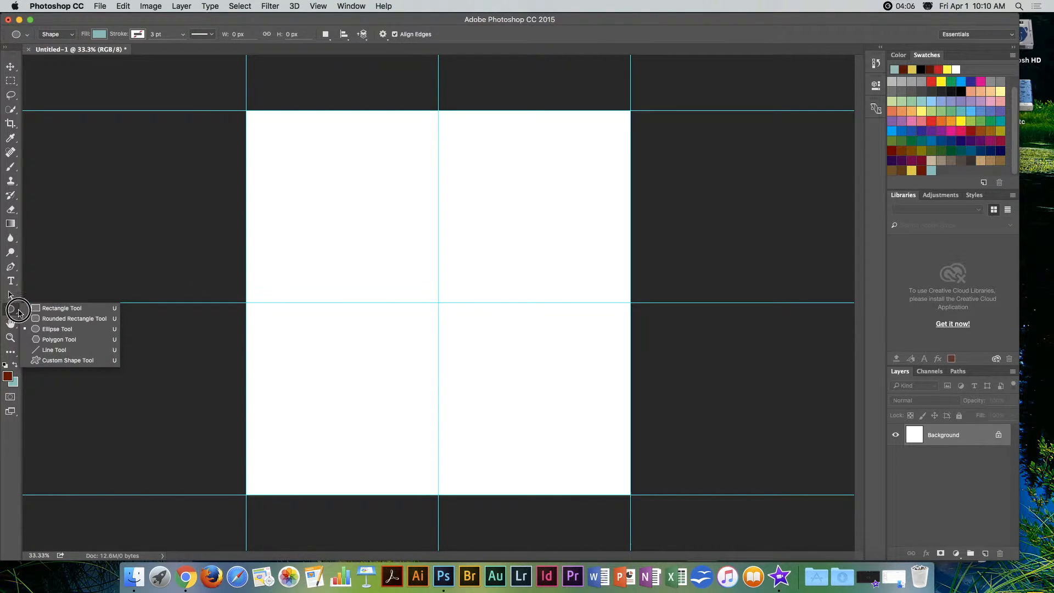
pyautogui.click(44, 310)
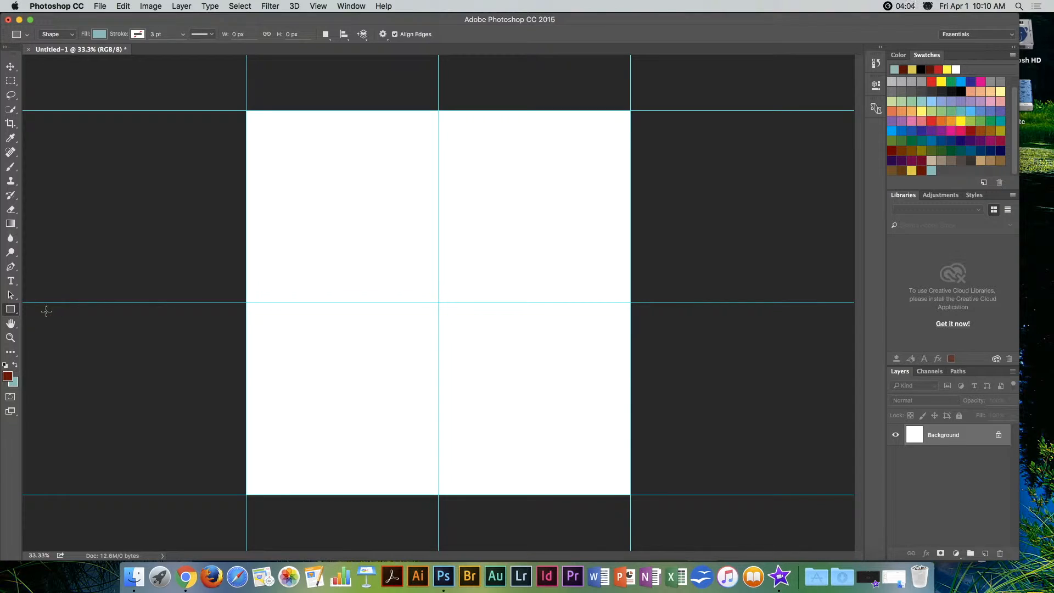
pyautogui.click(99, 34)
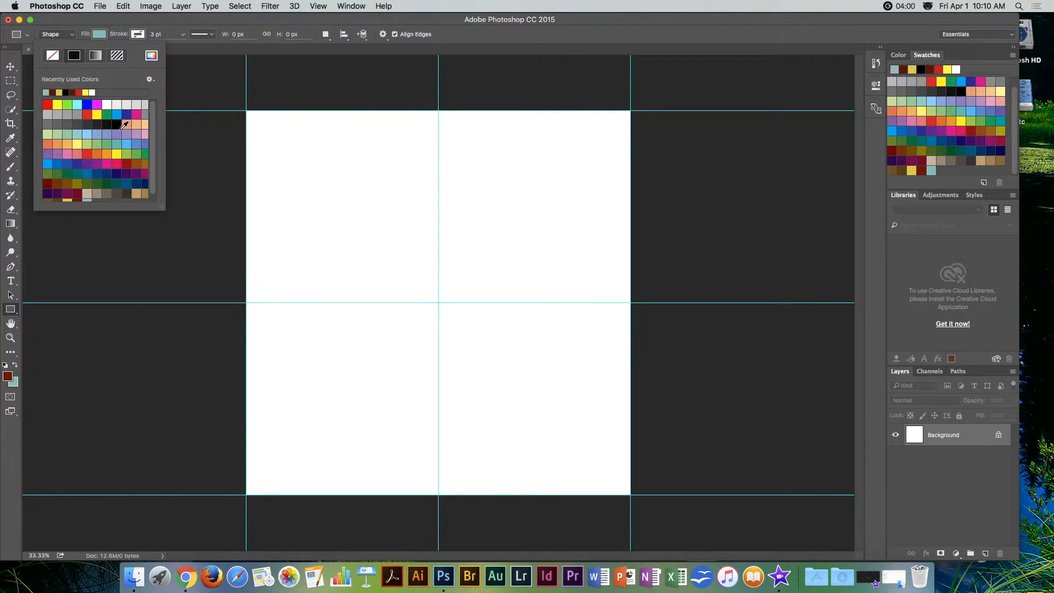
pyautogui.scroll(-1, 123, 125)
pyautogui.click(72, 195)
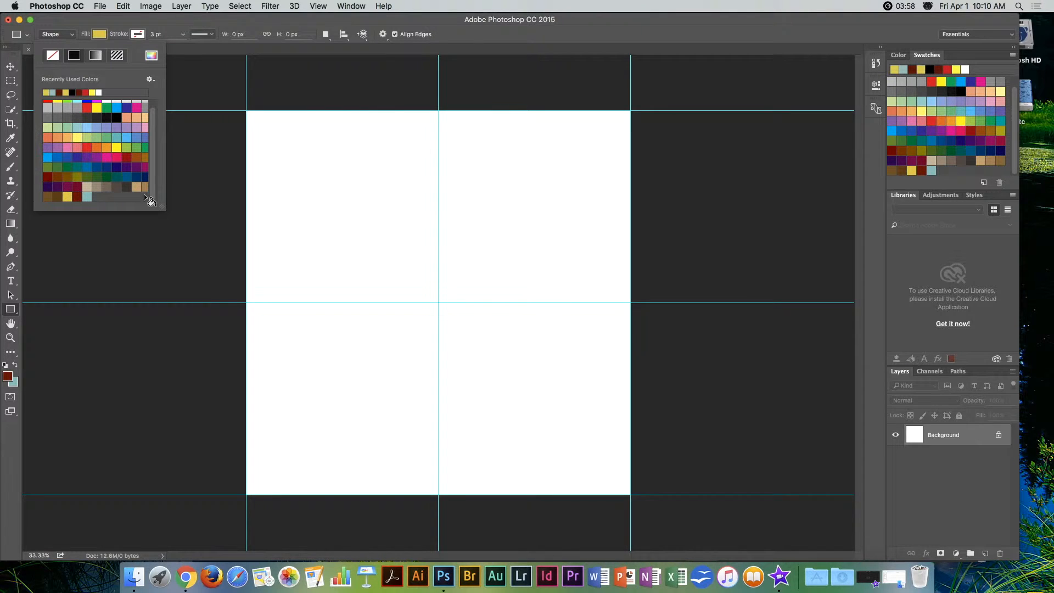
pyautogui.moveTo(439, 110); pyautogui.dragTo(631, 495)
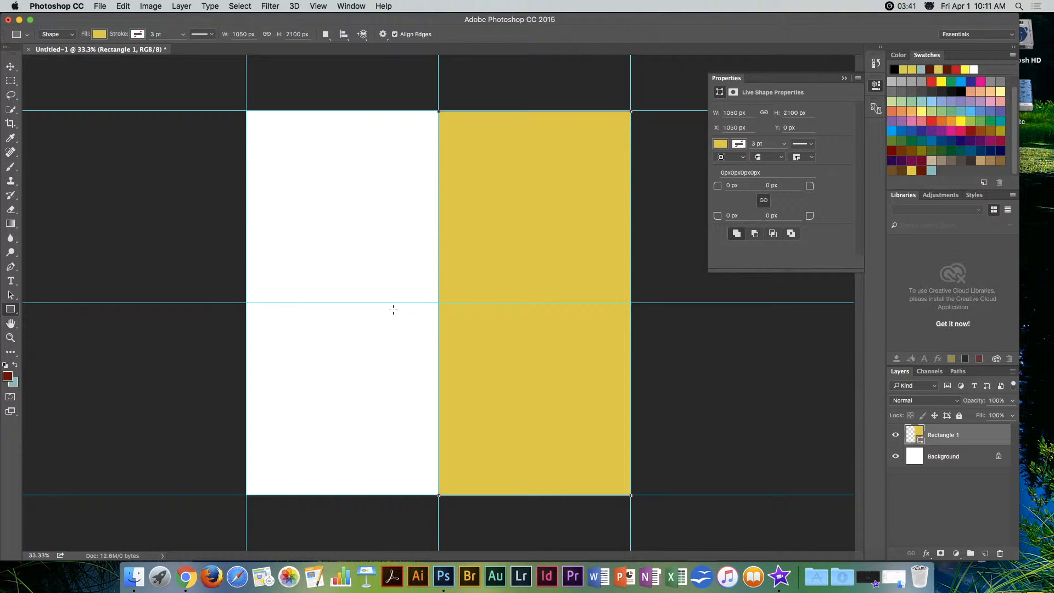
# Try dark red as the right rectangle's fill and restore its yellow fill.
pyautogui.click(326, 34)
pyautogui.click(357, 35)
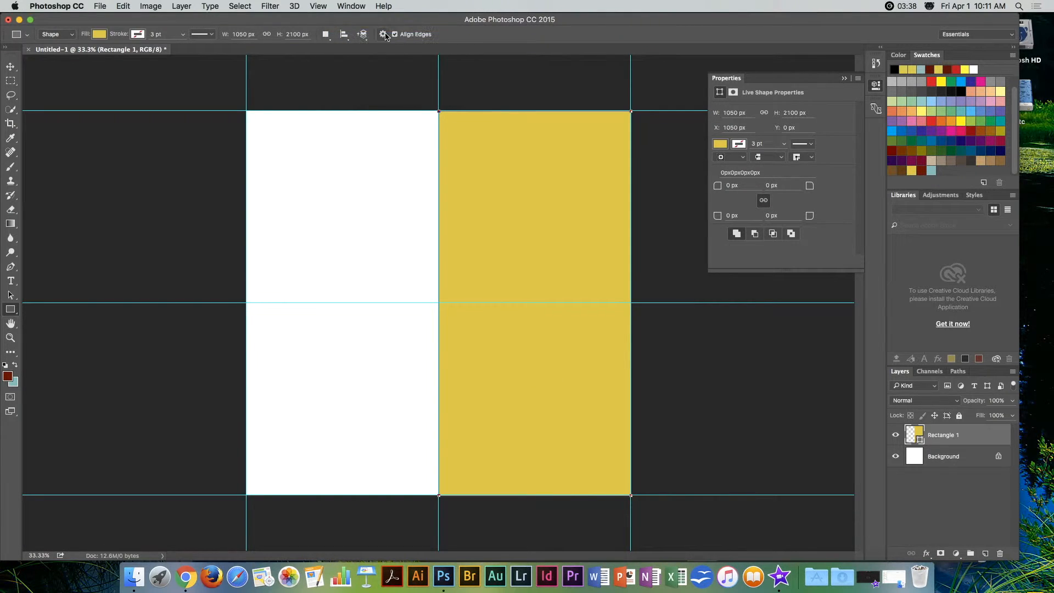
pyautogui.click(101, 35)
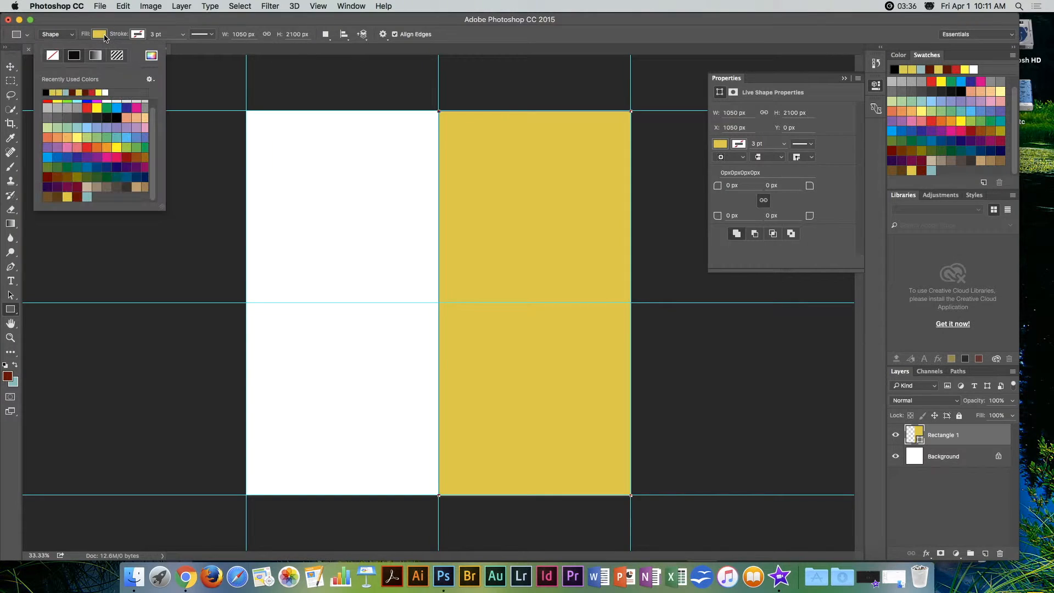
pyautogui.click(80, 195)
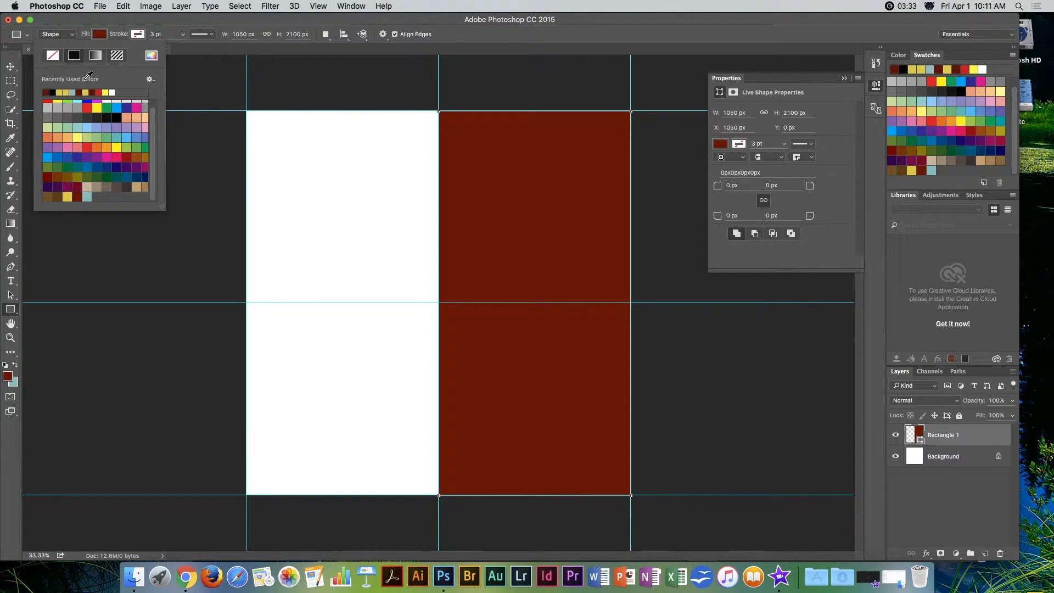
pyautogui.click(65, 197)
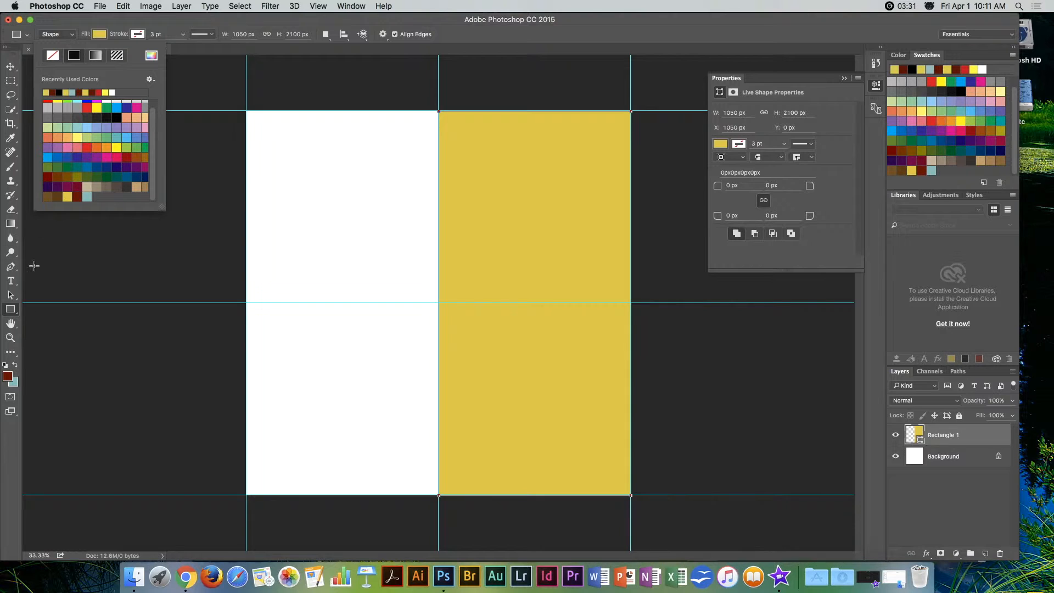
# Draw a 1050 × 2100 px rectangle over the left half of the canvas and fill it with dark red.
pyautogui.click(11, 309)
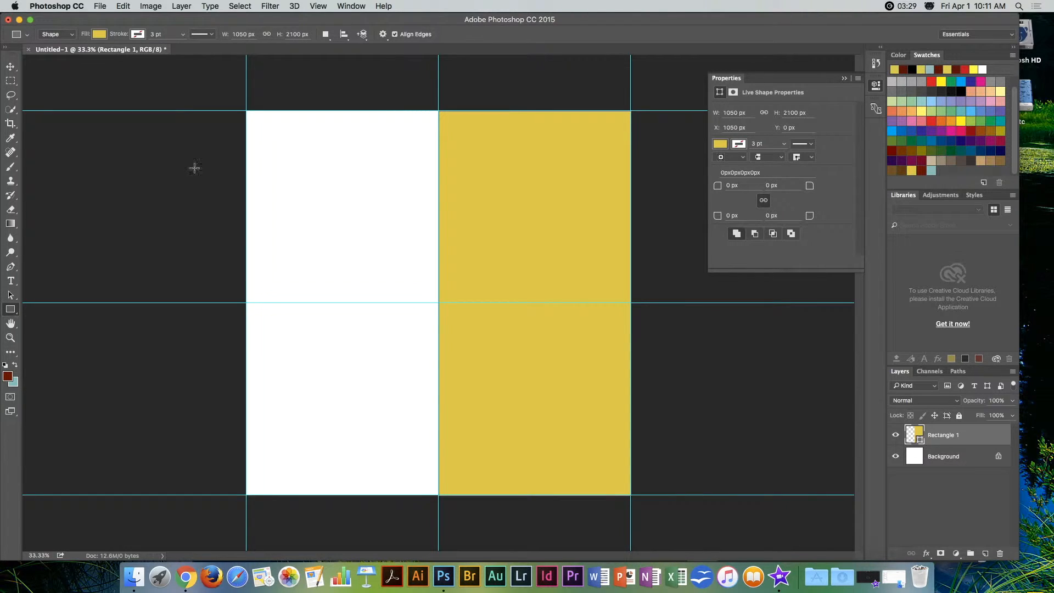
pyautogui.moveTo(246, 110); pyautogui.dragTo(439, 496)
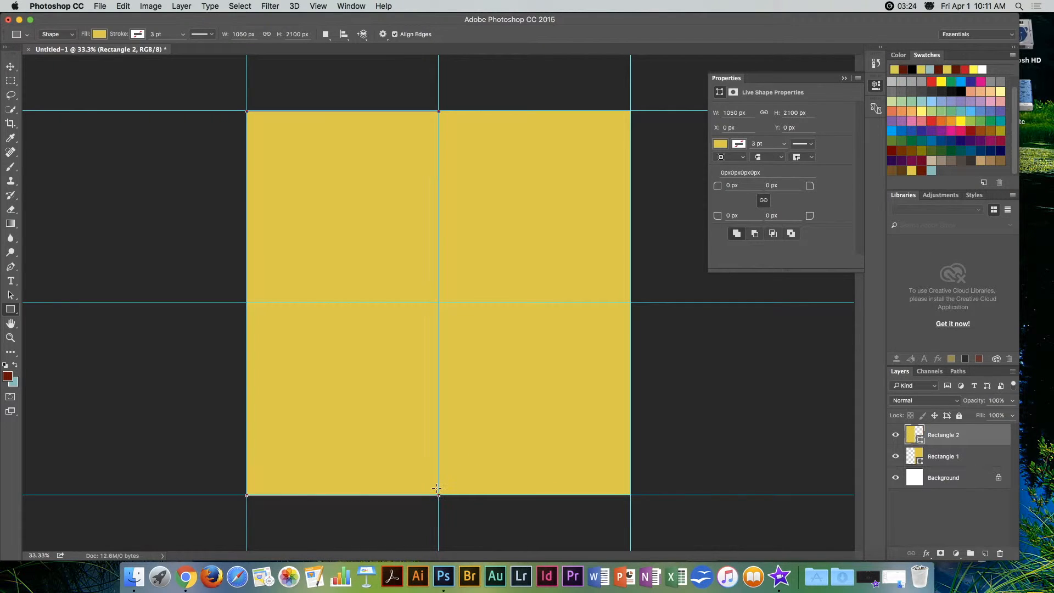
pyautogui.click(100, 34)
pyautogui.click(79, 196)
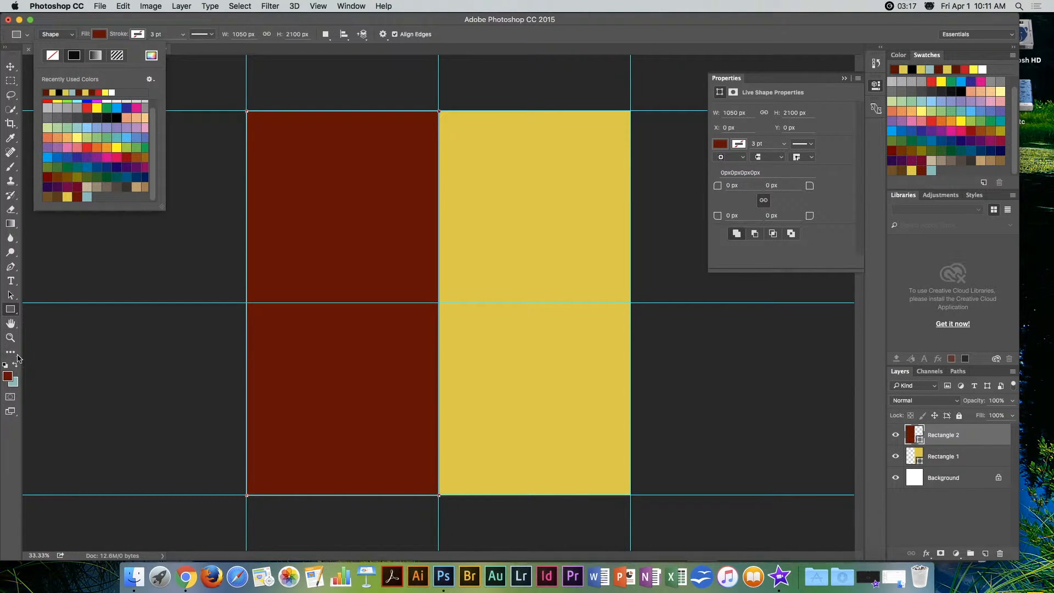
# Draw a circle about 960 px wide centred on the guide intersection with the Ellipse tool and fill it with yellow.
pyautogui.click(12, 311)
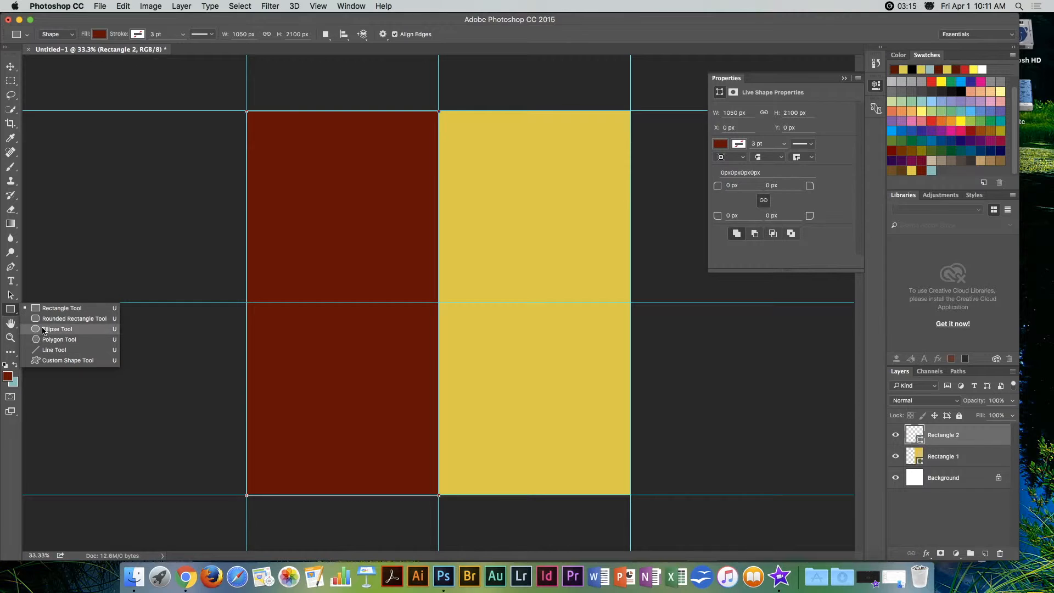
pyautogui.click(63, 330)
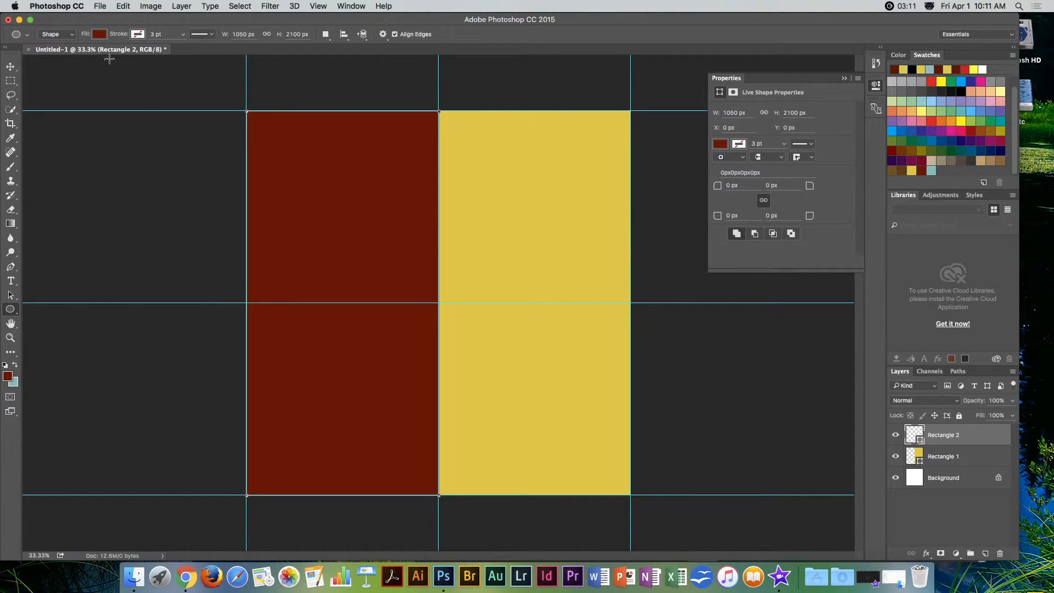
pyautogui.click(439, 302)
pyautogui.moveTo(440, 302); pyautogui.dragTo(337, 215)
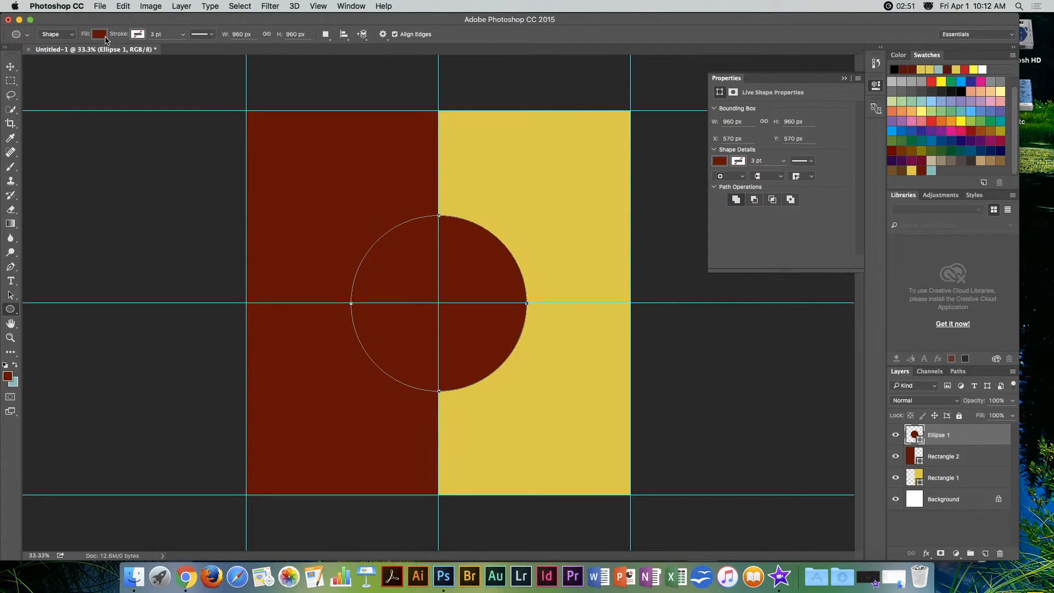
pyautogui.click(104, 36)
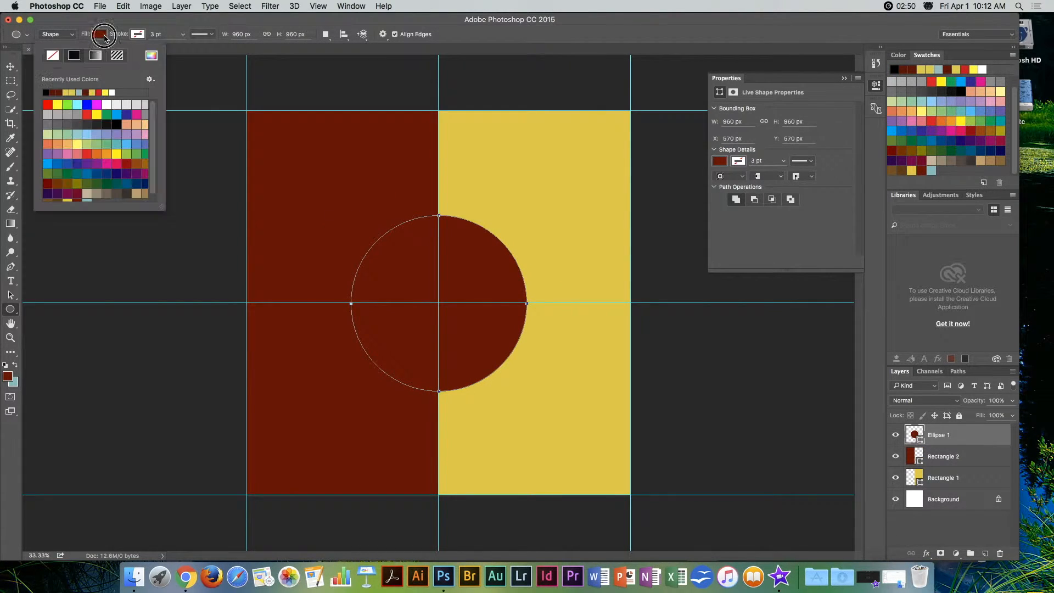
pyautogui.click(70, 199)
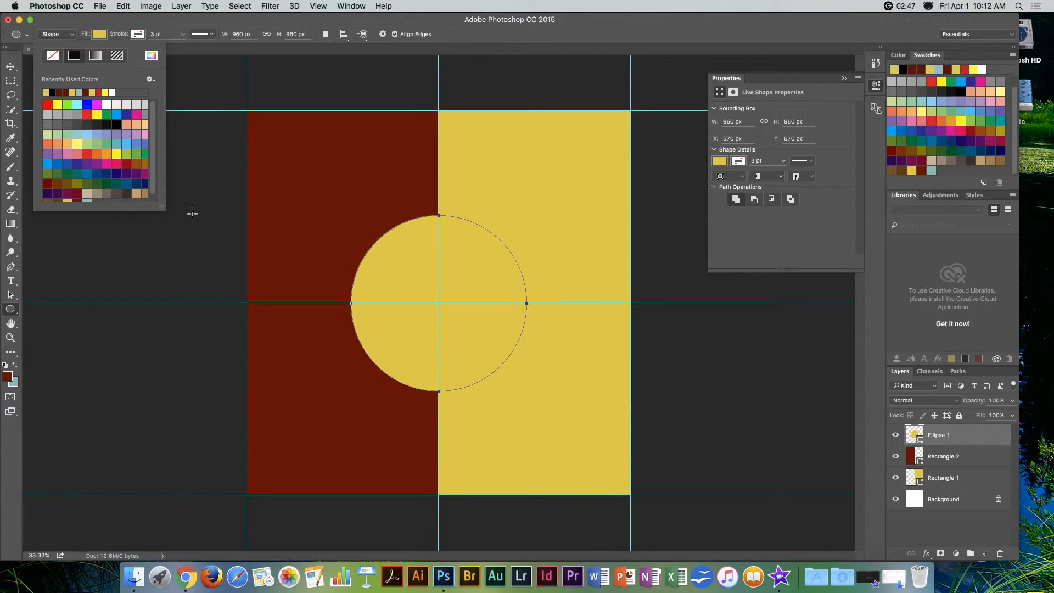
# Draw a second centred circle about 796 px wide inside the yellow one and fill it with light teal.
pyautogui.click(438, 303)
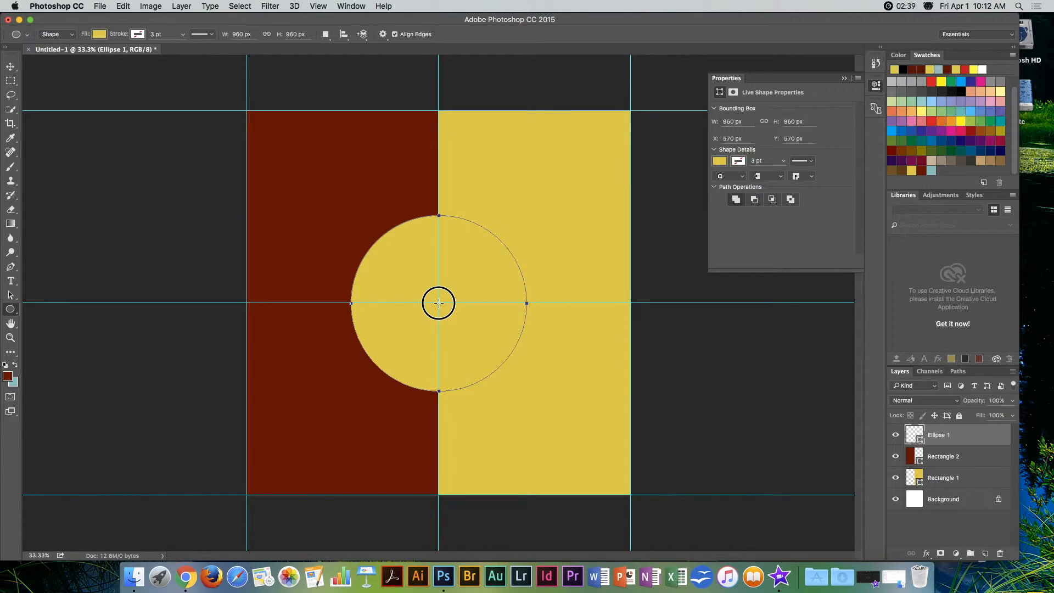
pyautogui.moveTo(438, 303); pyautogui.dragTo(331, 229)
pyautogui.click(99, 35)
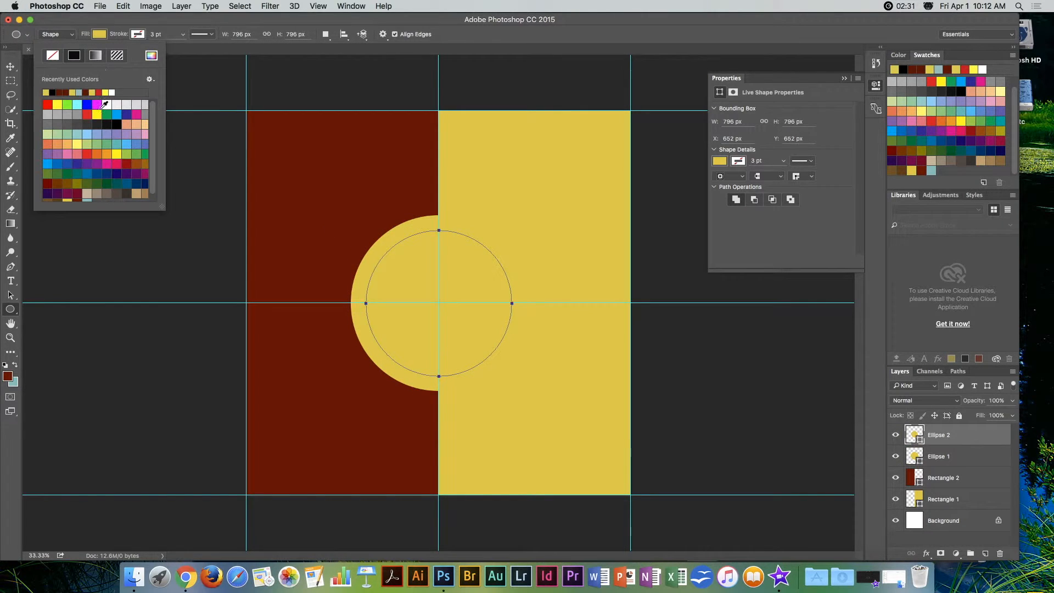
pyautogui.click(78, 196)
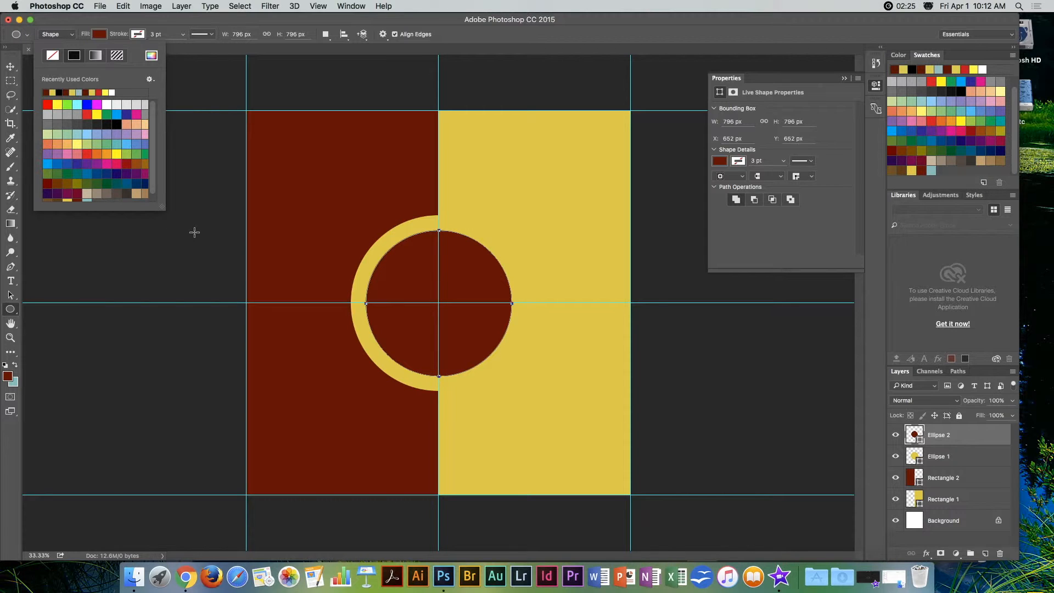
pyautogui.click(88, 200)
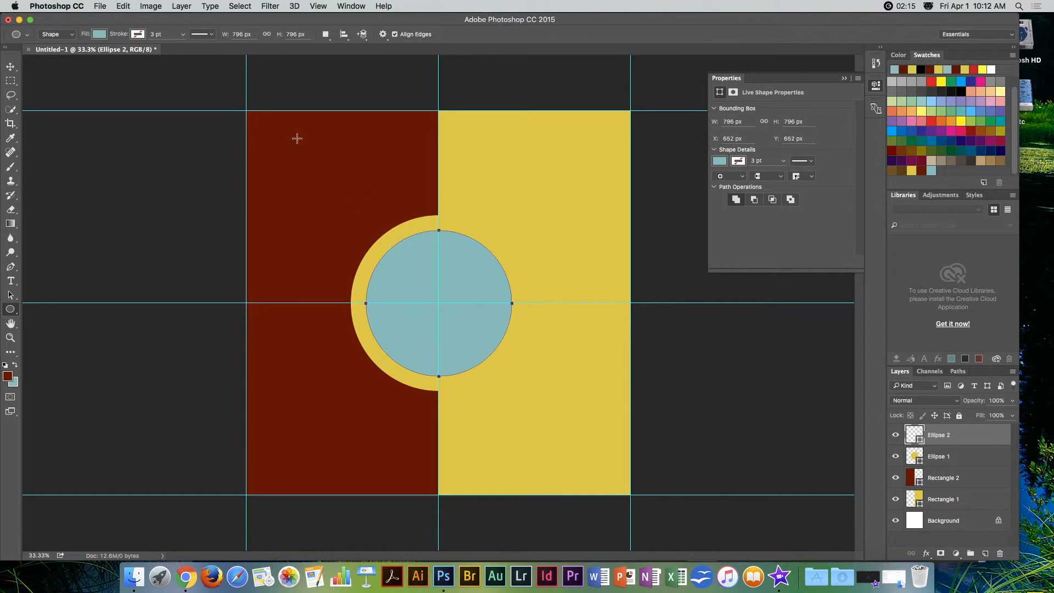
# Give the light teal circle a dark red stroke.
pyautogui.click(141, 35)
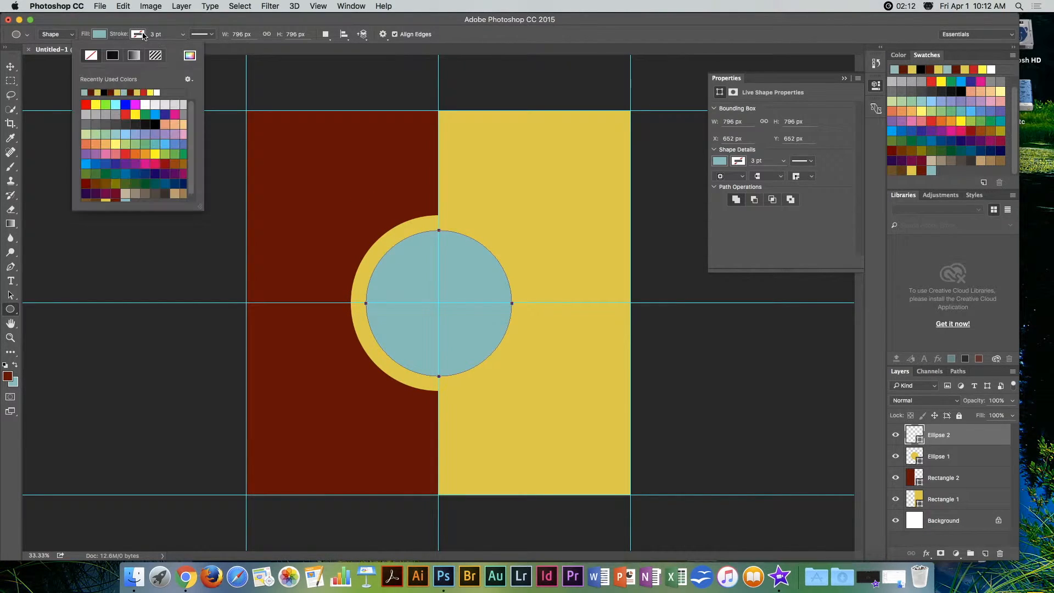
pyautogui.click(116, 195)
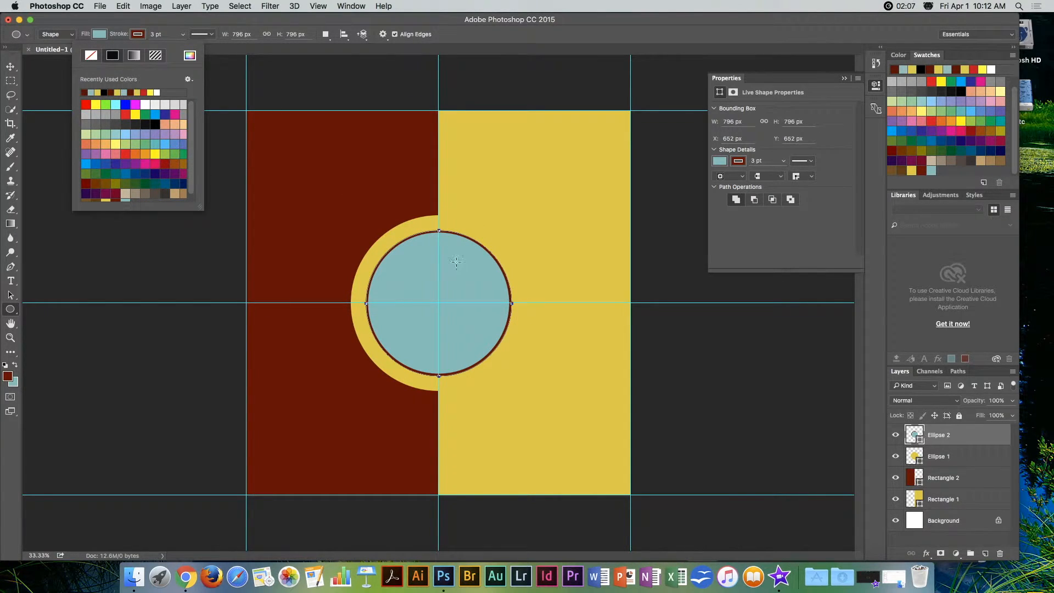
pyautogui.click(173, 34)
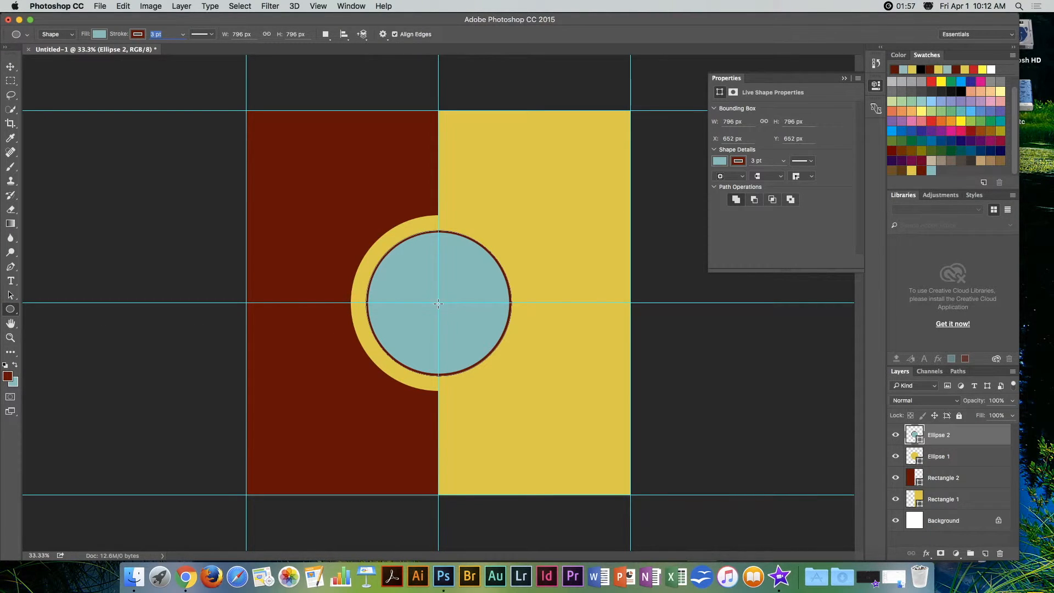
# Draw a third centred circle about 744 px wide inside the teal one, with no stroke and a dark red fill.
pyautogui.moveTo(438, 303); pyautogui.dragTo(311, 234)
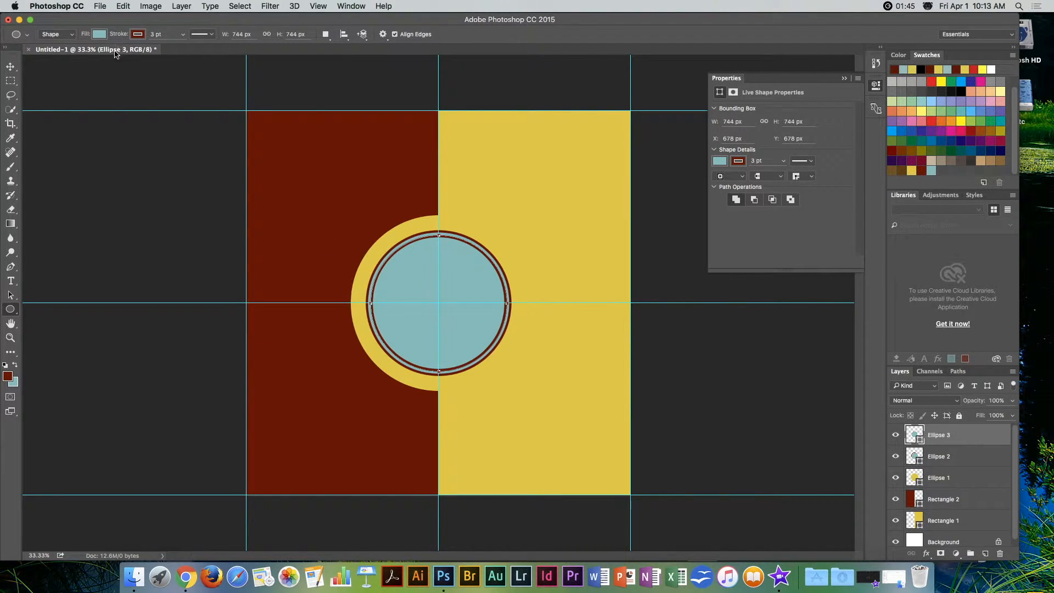
pyautogui.click(140, 35)
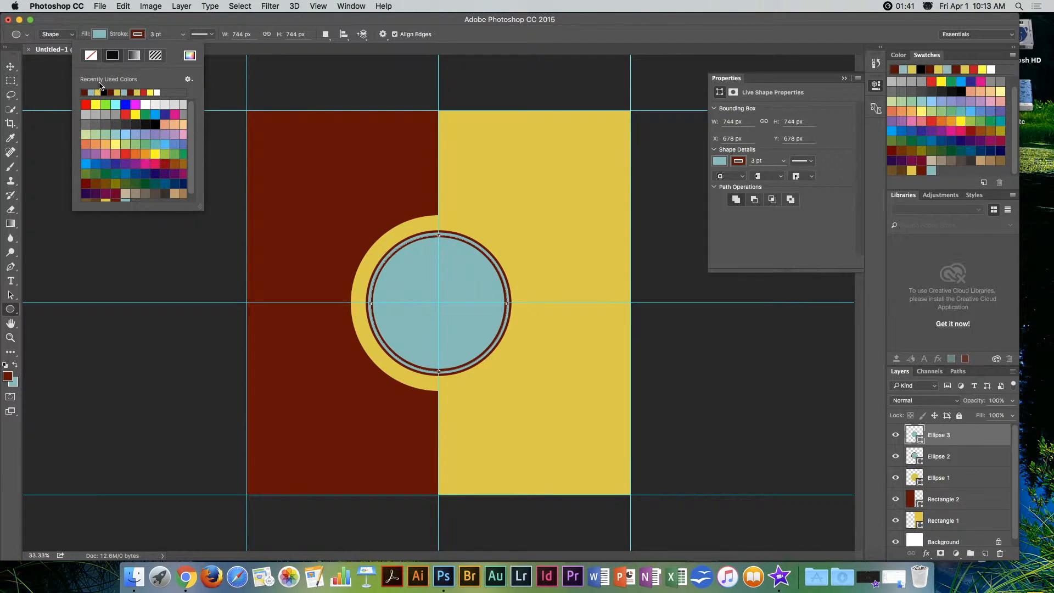
pyautogui.click(93, 57)
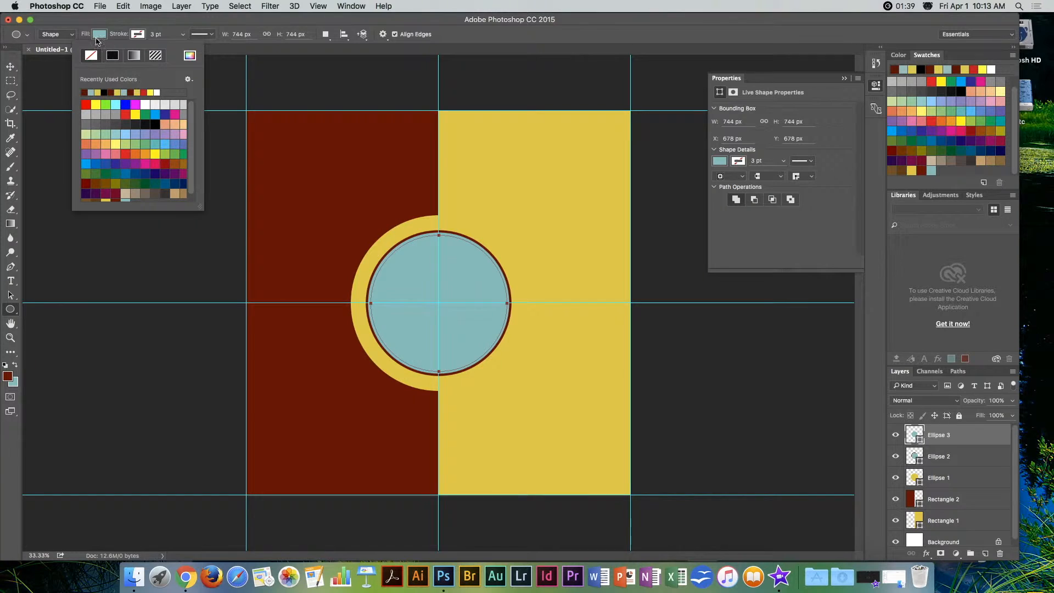
pyautogui.click(100, 34)
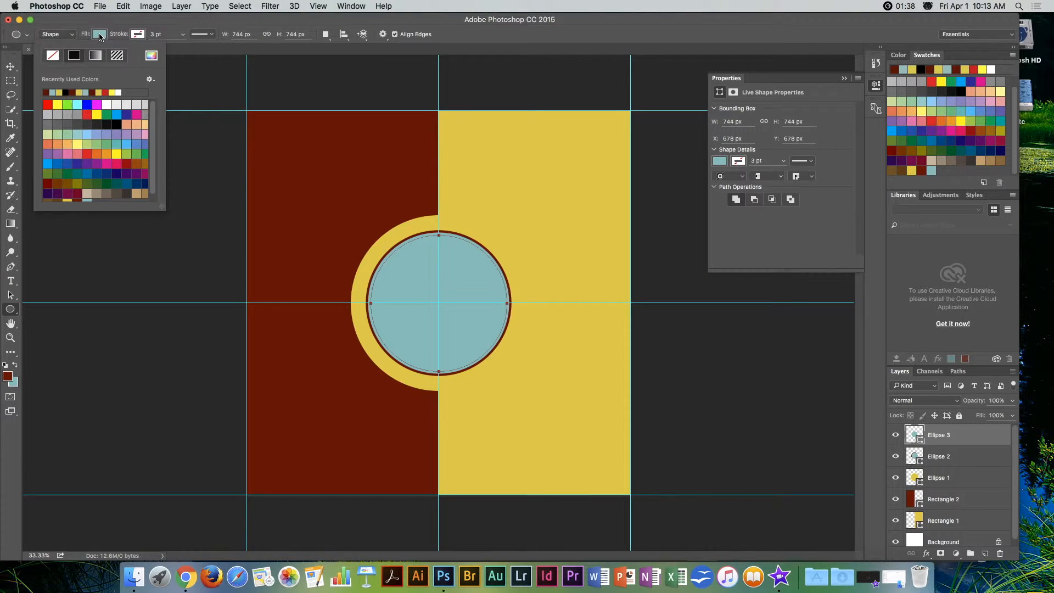
pyautogui.click(80, 193)
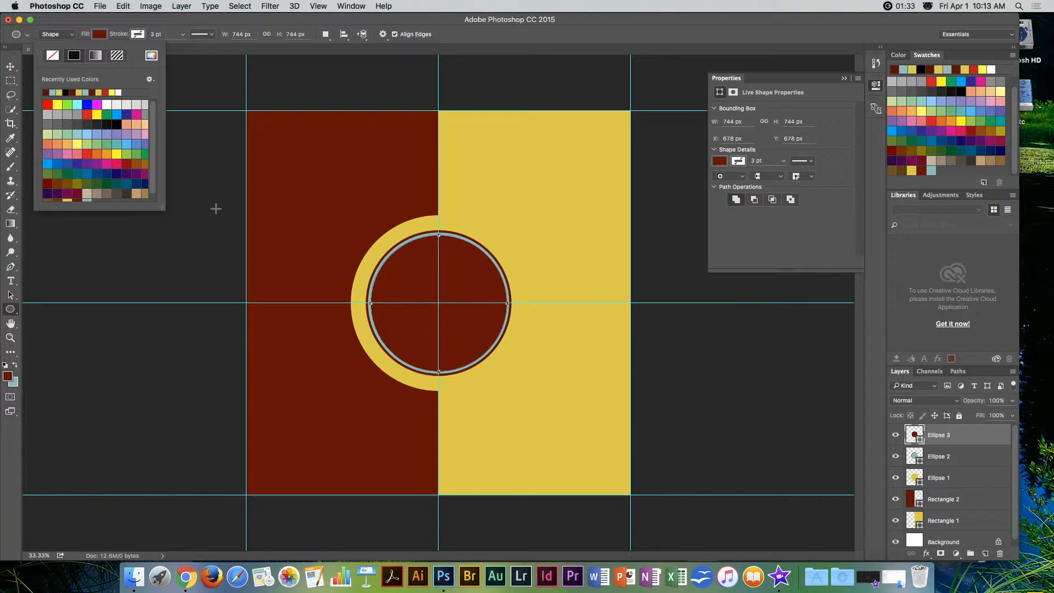
pyautogui.click(173, 21)
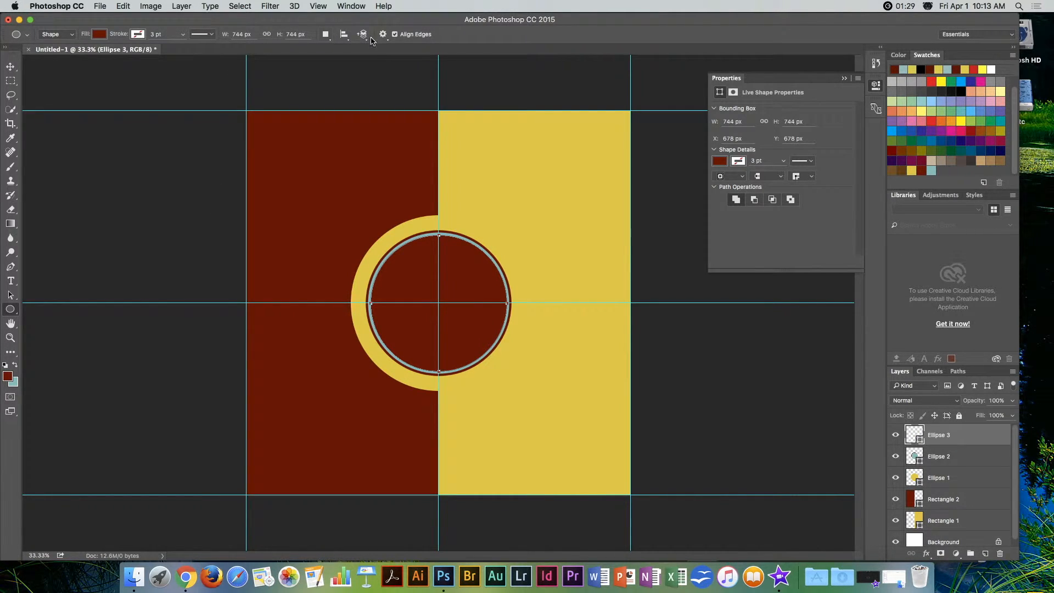
# Cut a centred hole about 514 px wide out of the innermost dark red circle by subtracting a front ellipse.
pyautogui.click(326, 35)
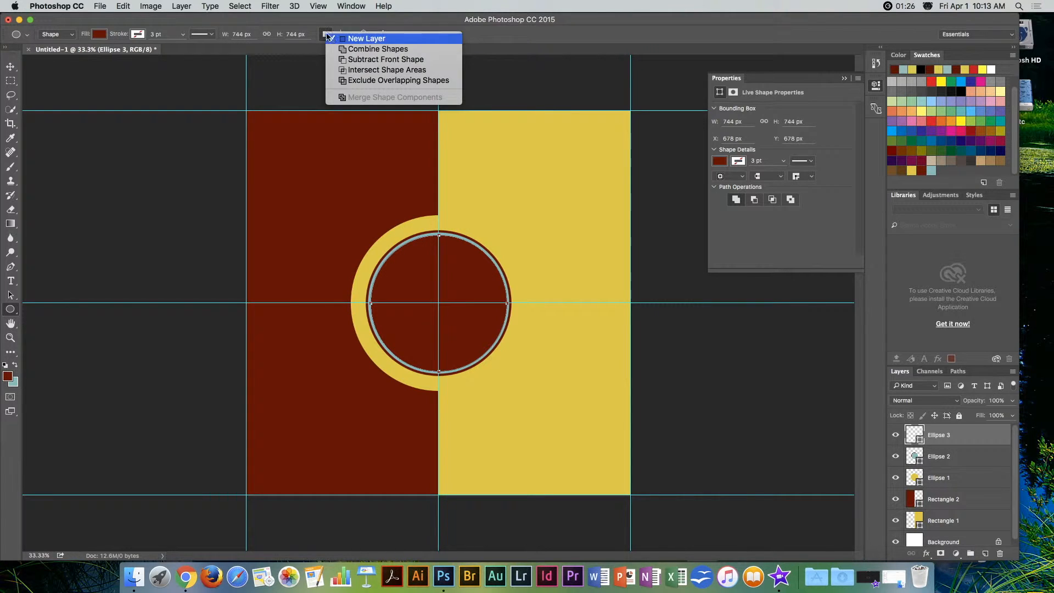
pyautogui.click(365, 59)
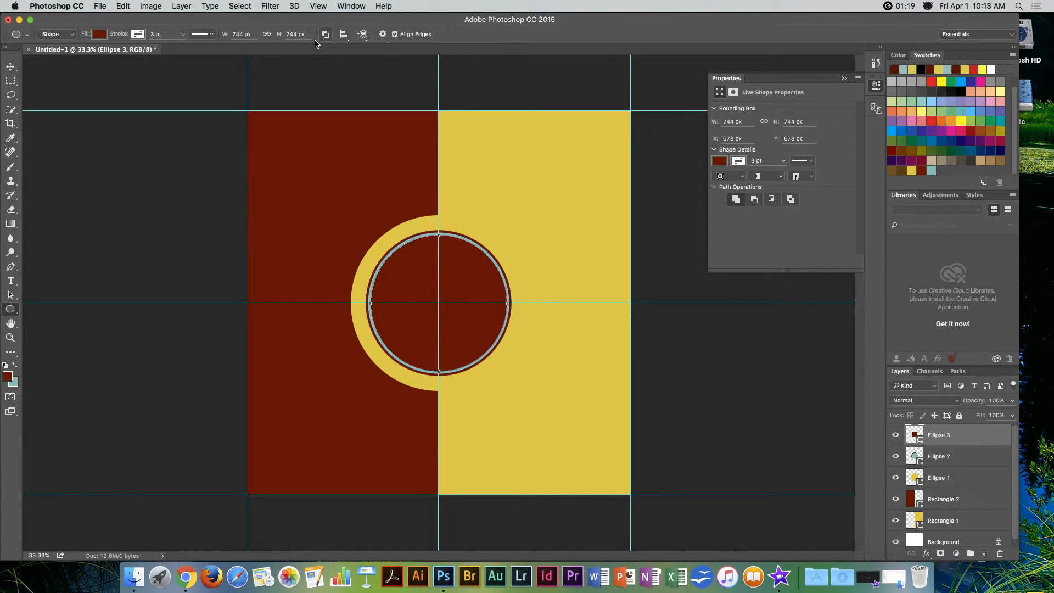
pyautogui.click(325, 35)
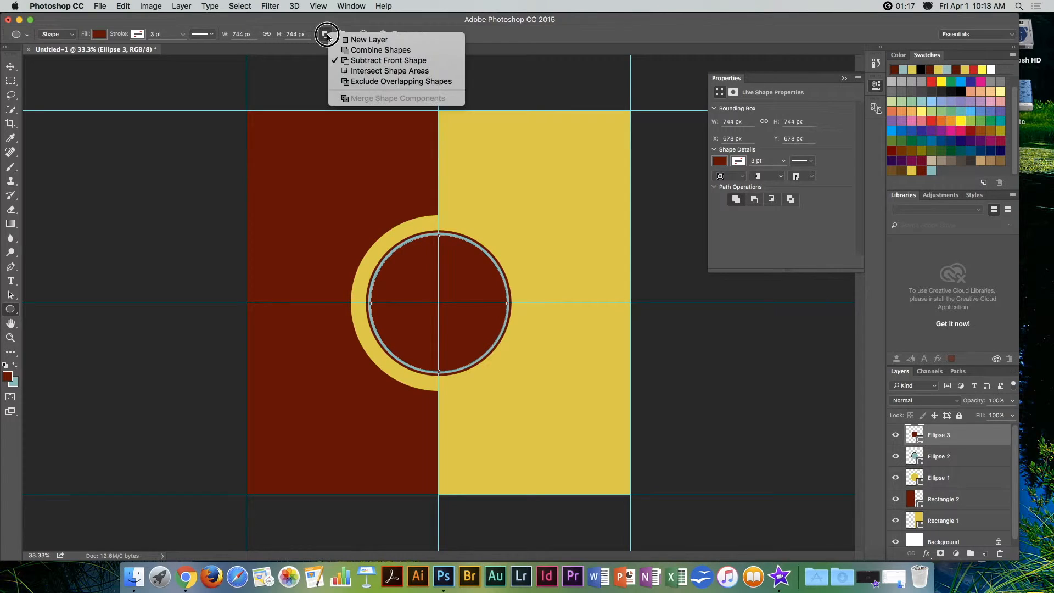
pyautogui.click(325, 36)
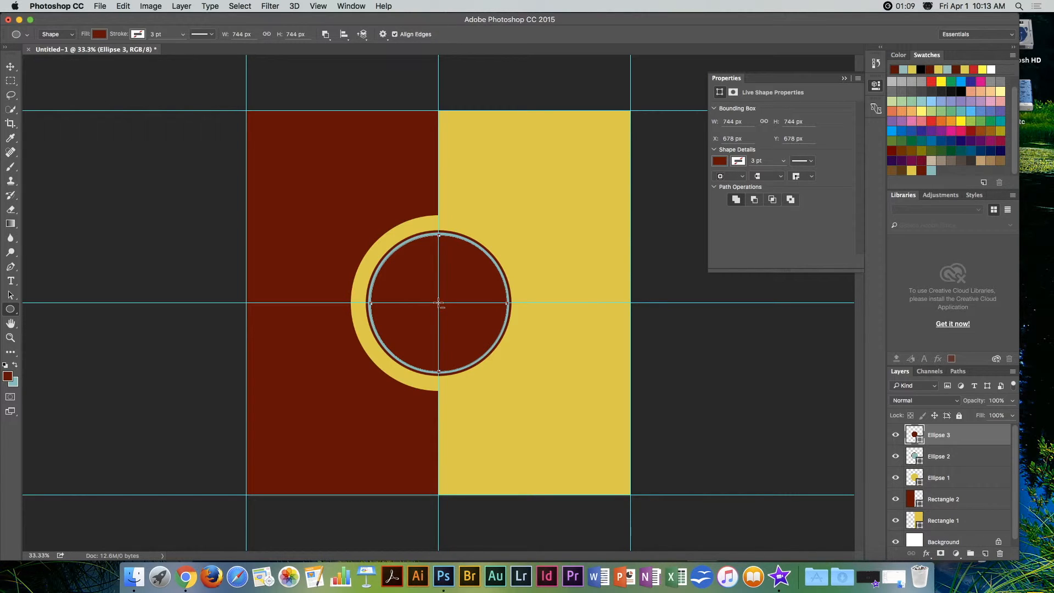
pyautogui.moveTo(438, 302); pyautogui.dragTo(366, 256)
# Draw a circle about 78 px wide as a new layer on the vertical guide in the upper dark red ring and fill it with light teal.
pyautogui.scroll(-5, 366, 256)
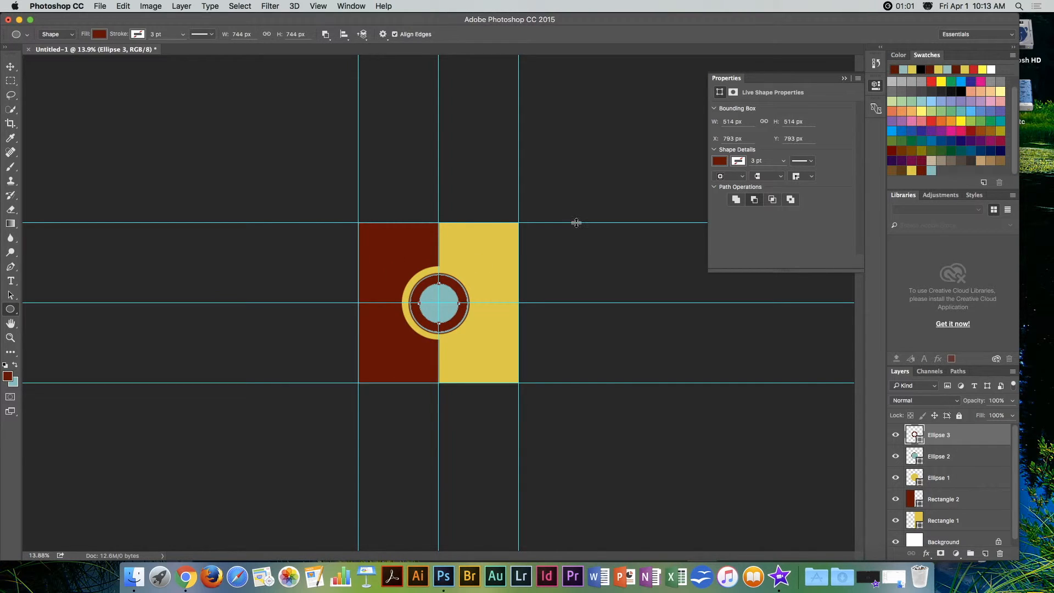
pyautogui.press('super+equal')
pyautogui.press('super+equal')
pyautogui.press('super+equal')
pyautogui.press('super+equal')
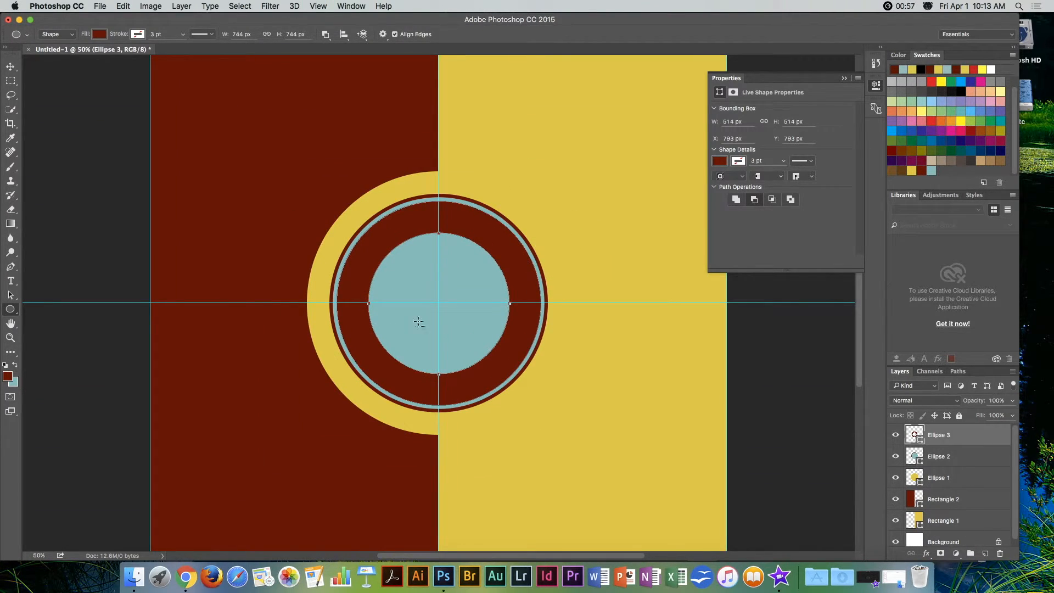
pyautogui.click(326, 35)
pyautogui.click(357, 39)
pyautogui.click(438, 217)
pyautogui.moveTo(438, 217); pyautogui.dragTo(411, 207)
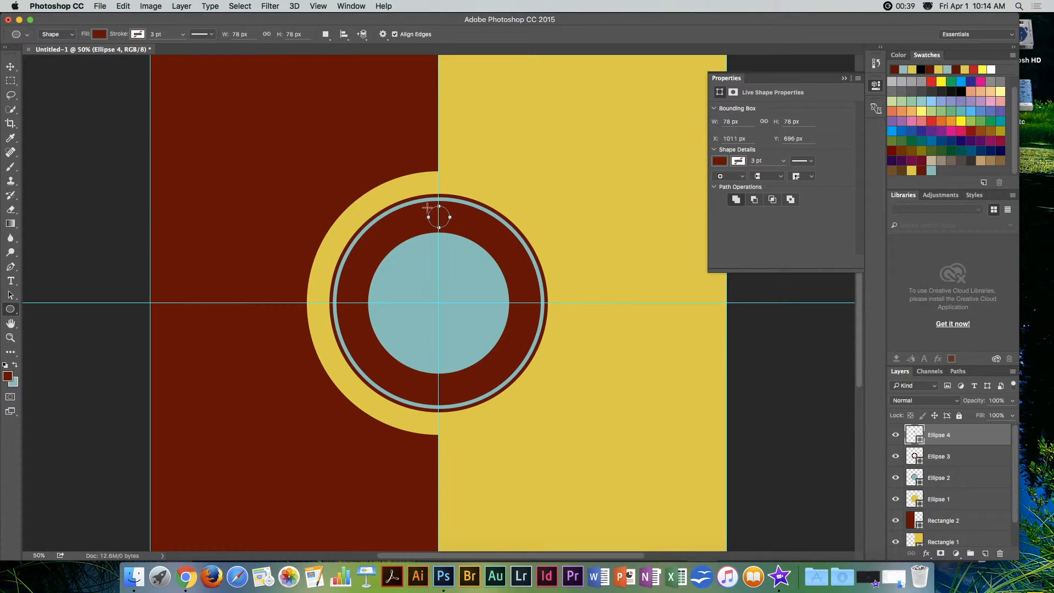
pyautogui.click(100, 35)
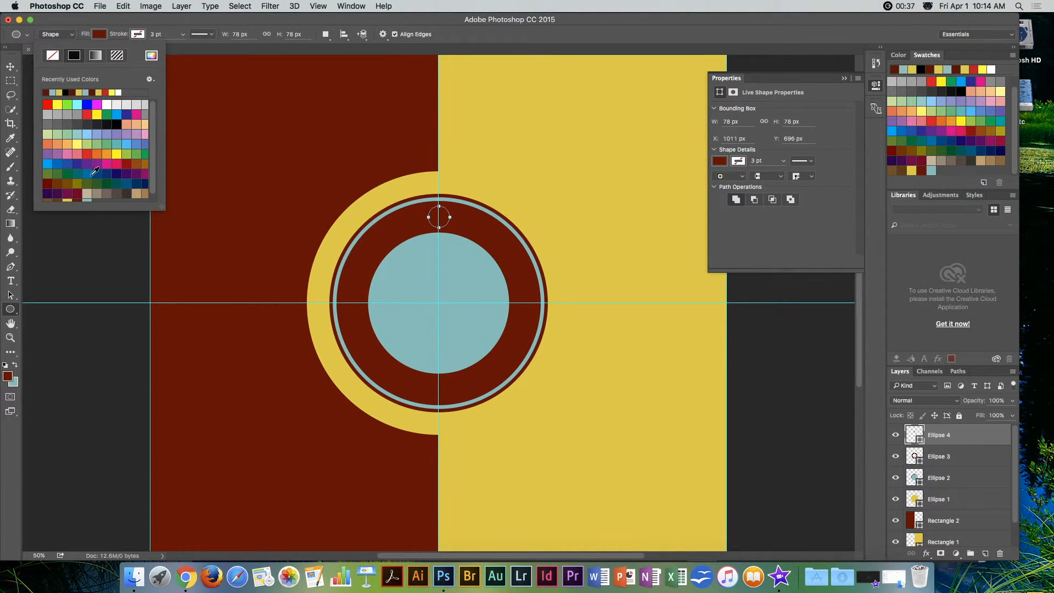
pyautogui.click(87, 199)
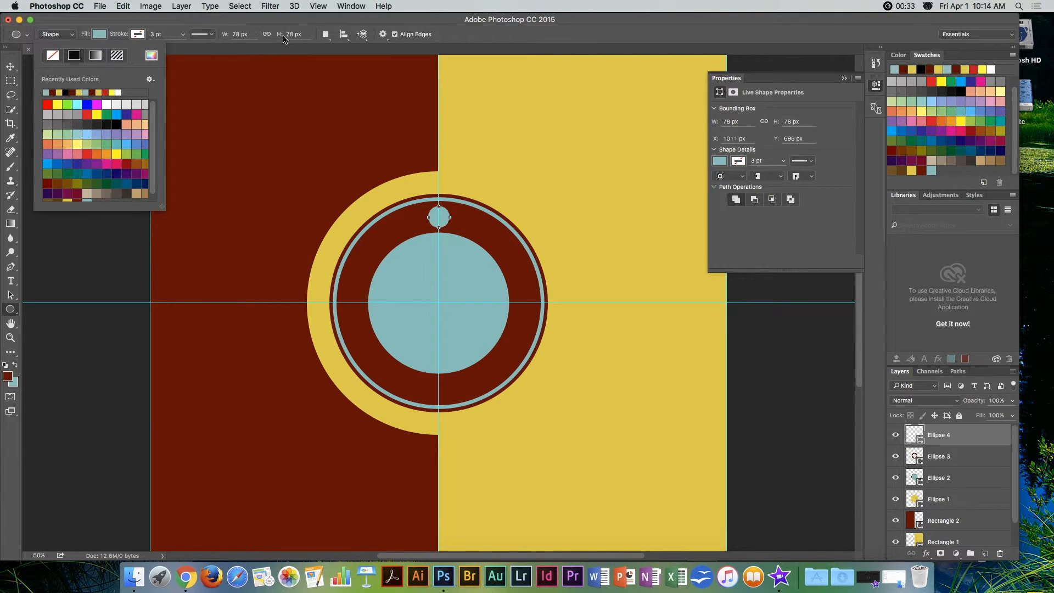
pyautogui.click(455, 33)
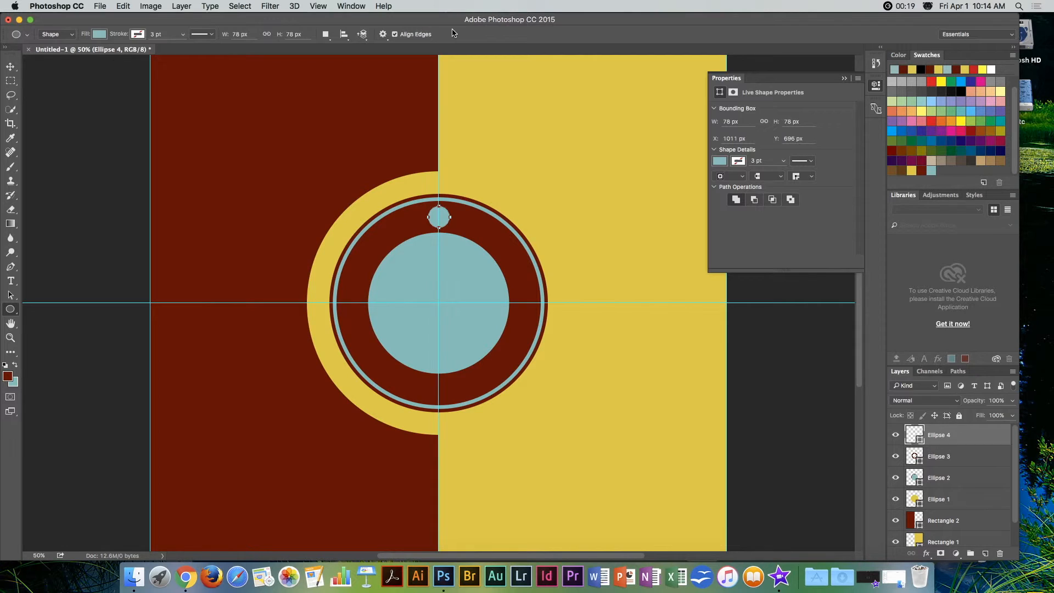
# Move the small circle's transform pivot to the guide intersection and rotate a copy 45° clockwise around it.
pyautogui.press('super+t')
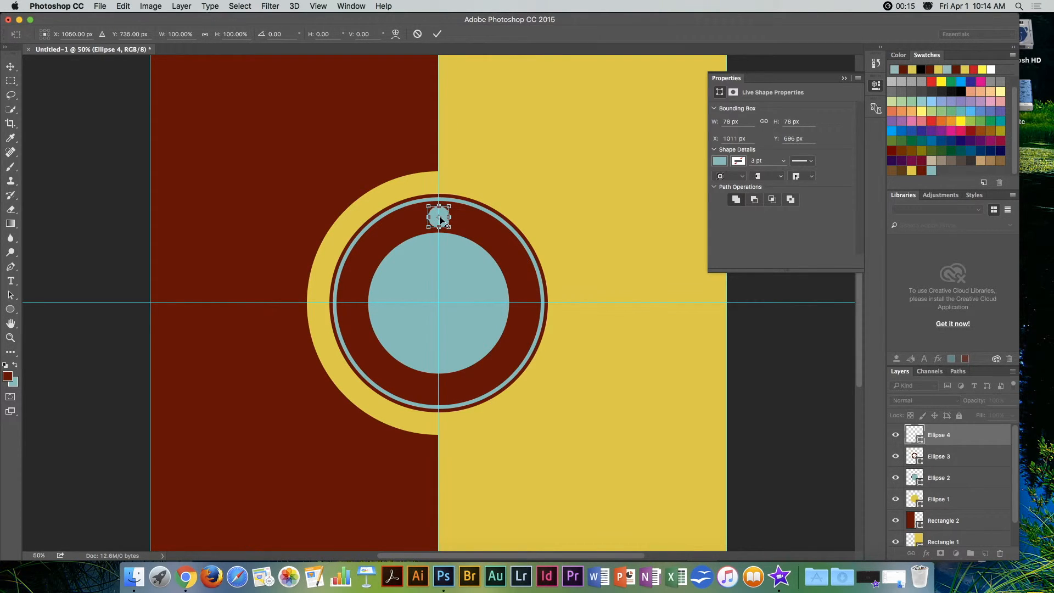
pyautogui.moveTo(442, 219); pyautogui.dragTo(438, 302)
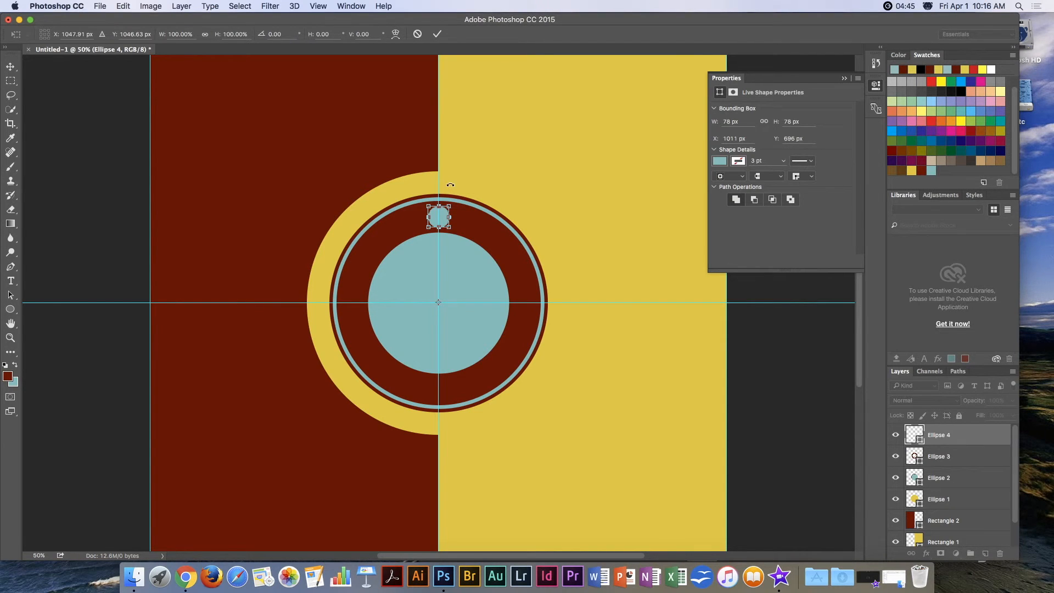
pyautogui.moveTo(450, 185); pyautogui.dragTo(536, 227)
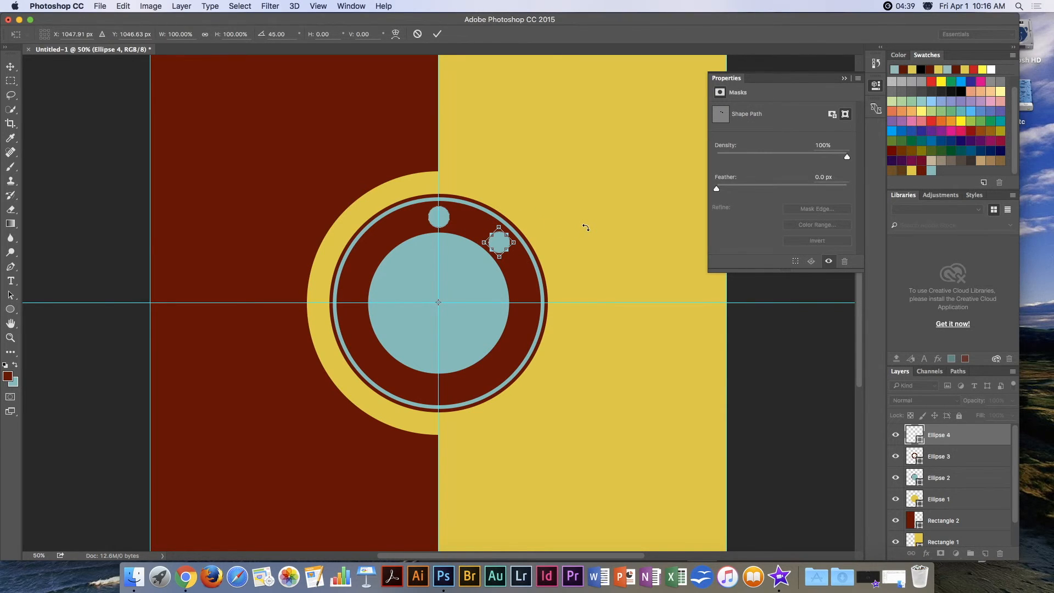
pyautogui.press('Return')
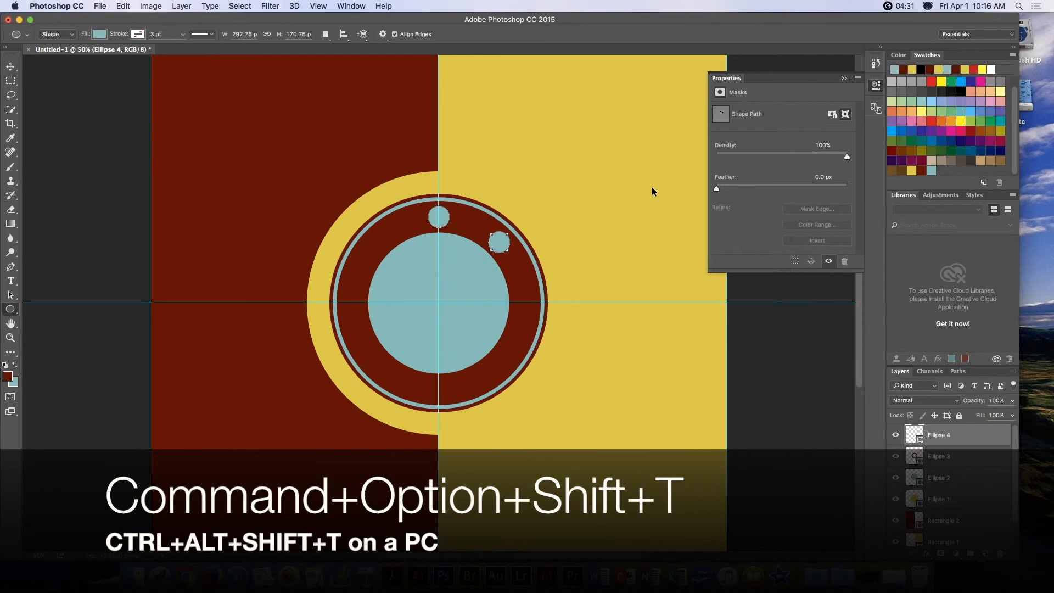
# Repeat the duplicating rotation six more times to complete an eight-circle pattern around the dark red ring.
pyautogui.press('super+alt+shift+t')
pyautogui.press('super+alt+shift+t')
pyautogui.press('super+alt+shift+t')
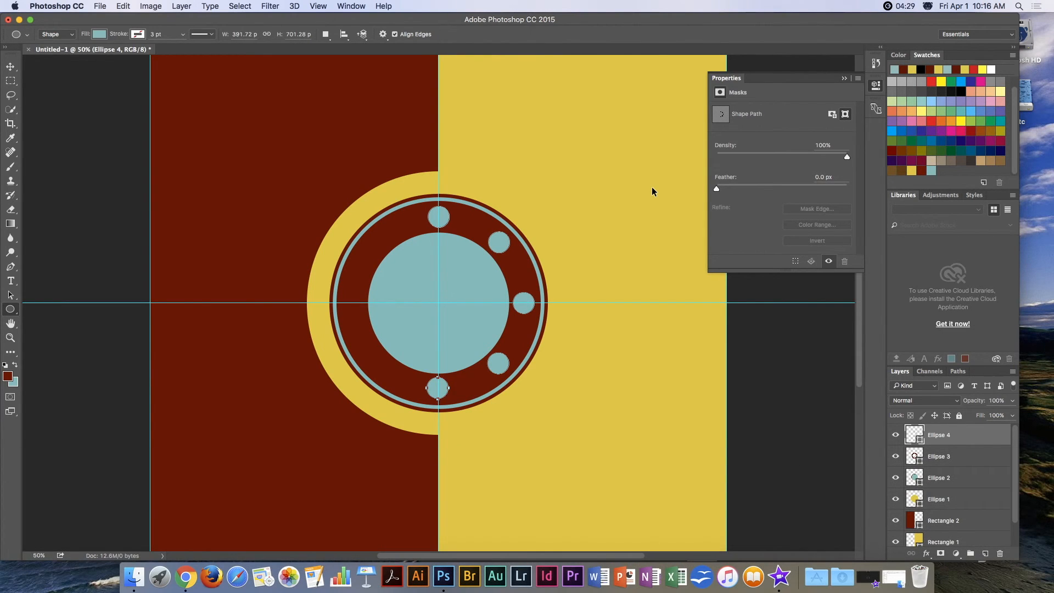
pyautogui.press('super+alt+shift+t')
pyautogui.press('super+alt+shift+t')
pyautogui.press('super+alt+shift+t')
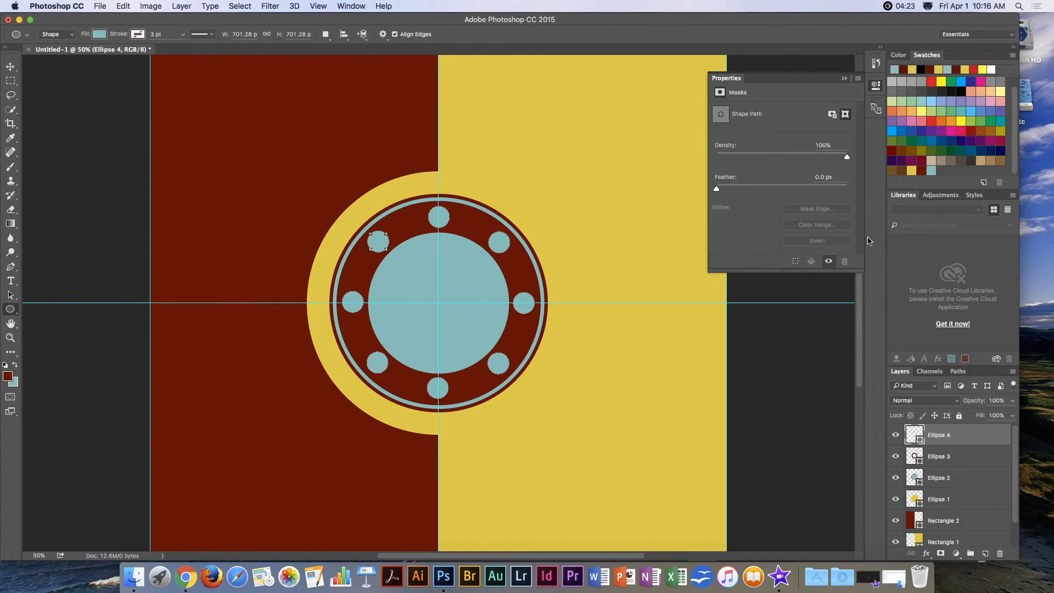
# Switch to the Move tool and hide the guides and other extras, choosing Hide Extras for the shortcut behaviour.
pyautogui.press('v')
pyautogui.press('super+h')
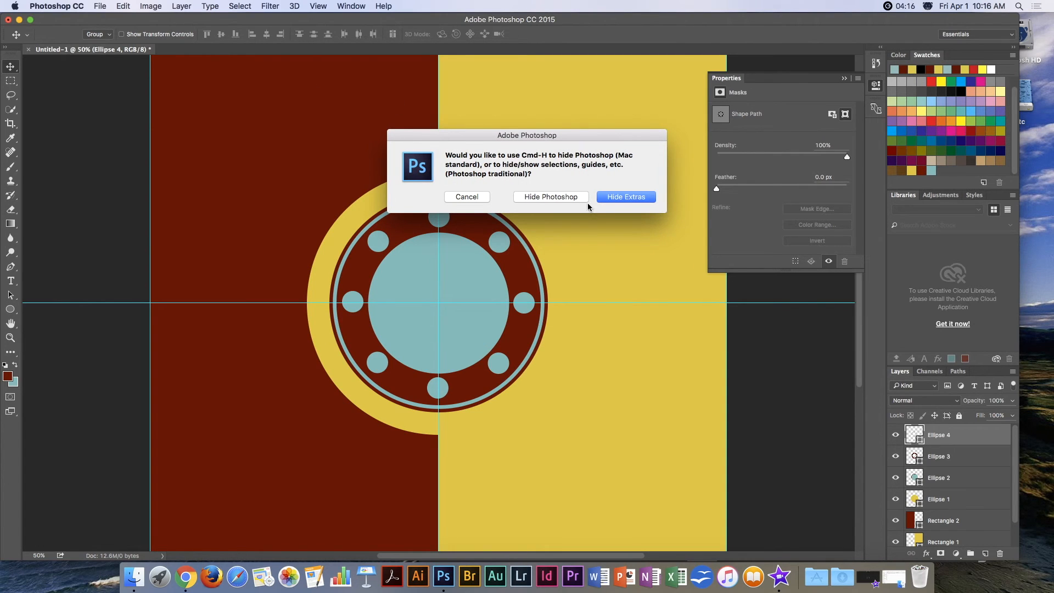
pyautogui.click(621, 198)
# Examine the edges and spacing of the small circles around the ring at 300% and return to the full-canvas view.
pyautogui.press('super+plus')
pyautogui.press('super+plus')
pyautogui.press('super+plus')
pyautogui.press('super+plus')
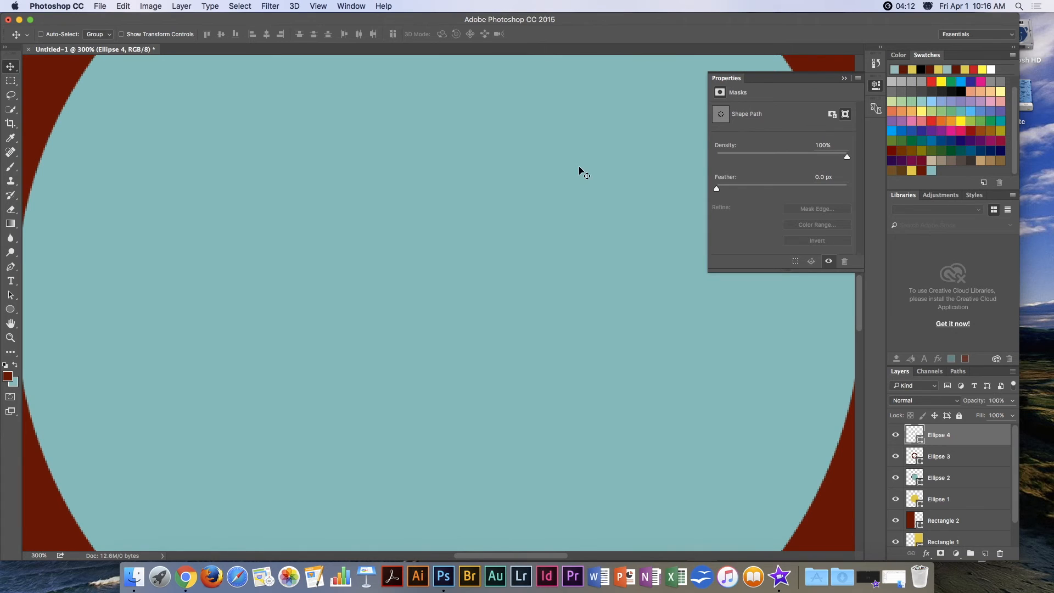
pyautogui.moveTo(400, 171); pyautogui.dragTo(655, 295)
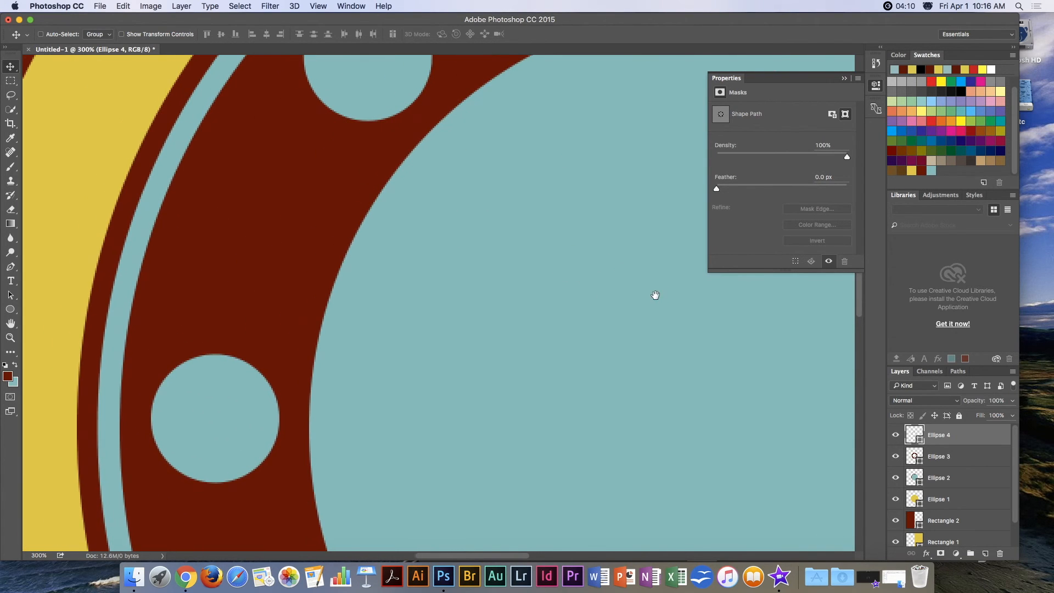
pyautogui.scroll(-5, 560, 197)
pyautogui.moveTo(630, 289); pyautogui.dragTo(352, 328)
pyautogui.moveTo(420, 362); pyautogui.dragTo(372, 165)
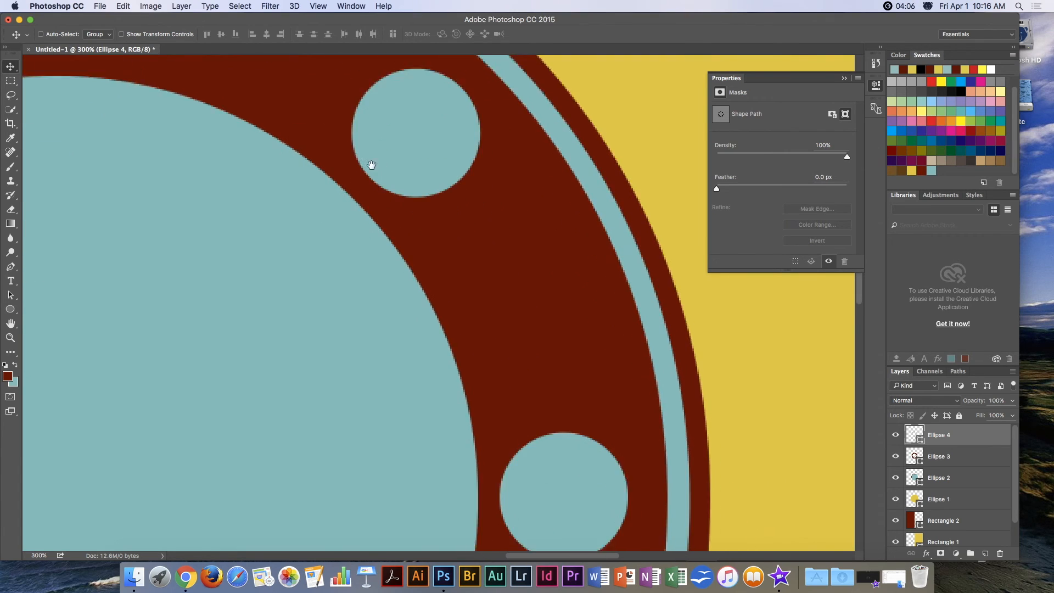
pyautogui.scroll(-10, 372, 165)
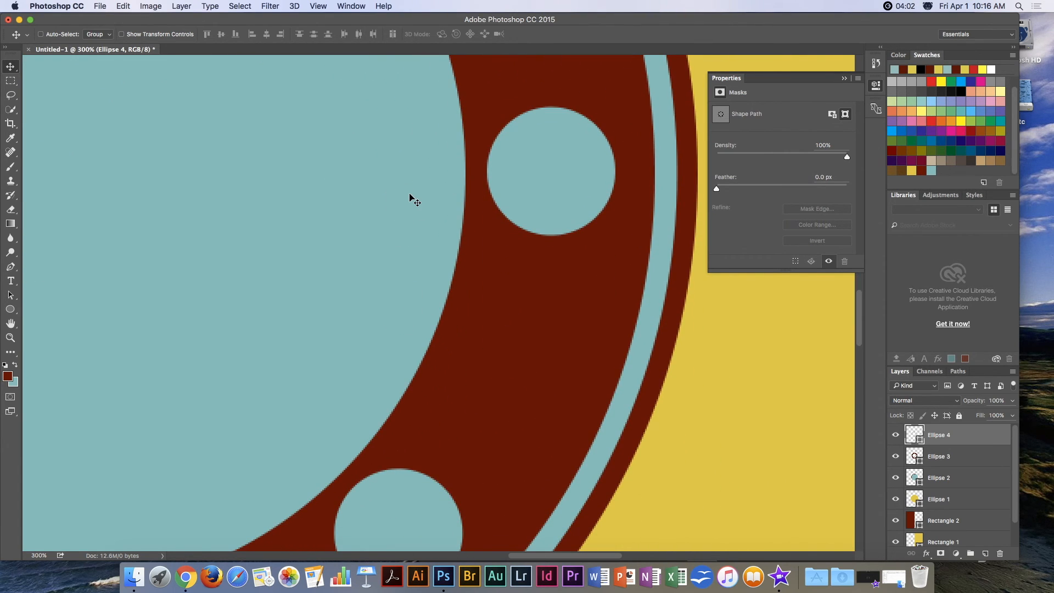
pyautogui.press('super+0')
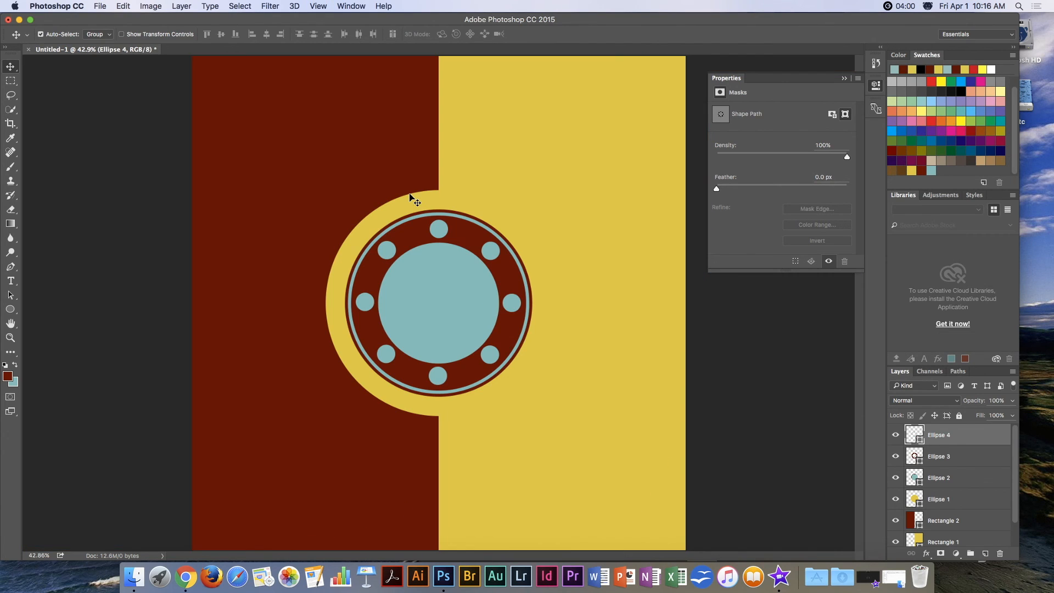